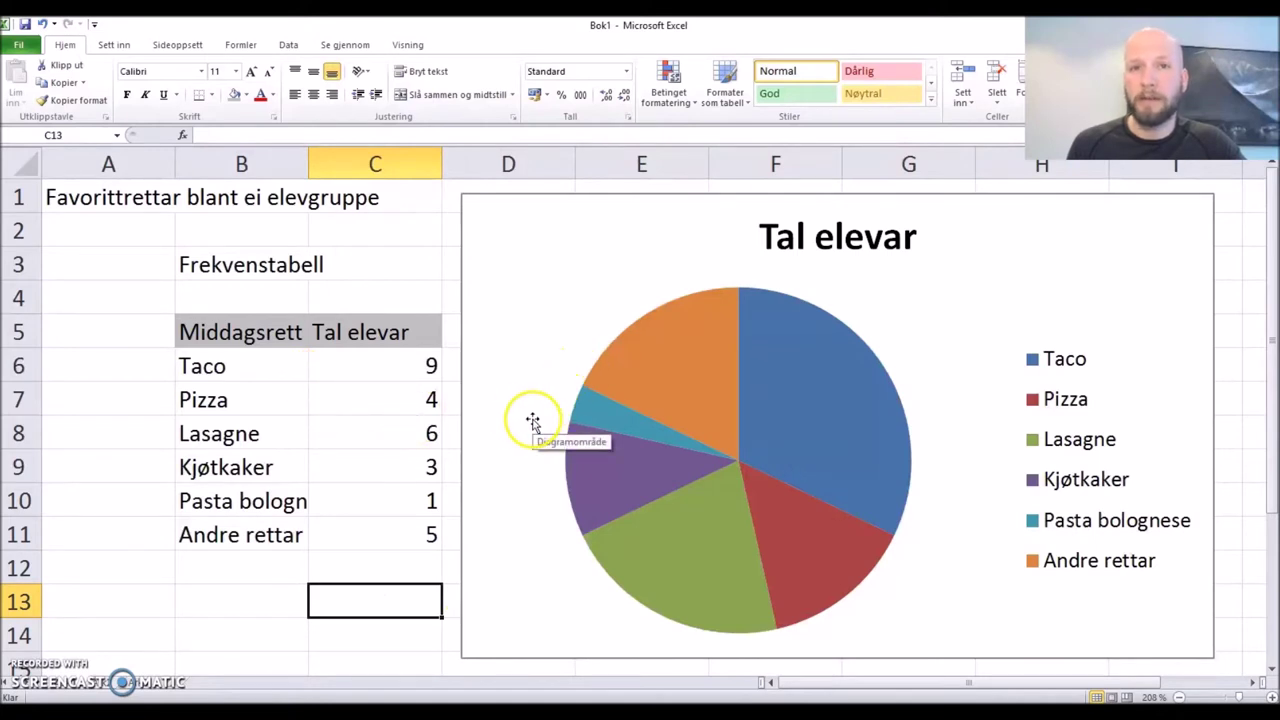
- Look over the frequency table B5:C11, then select the pie chart
drag(255, 332, 361, 530)
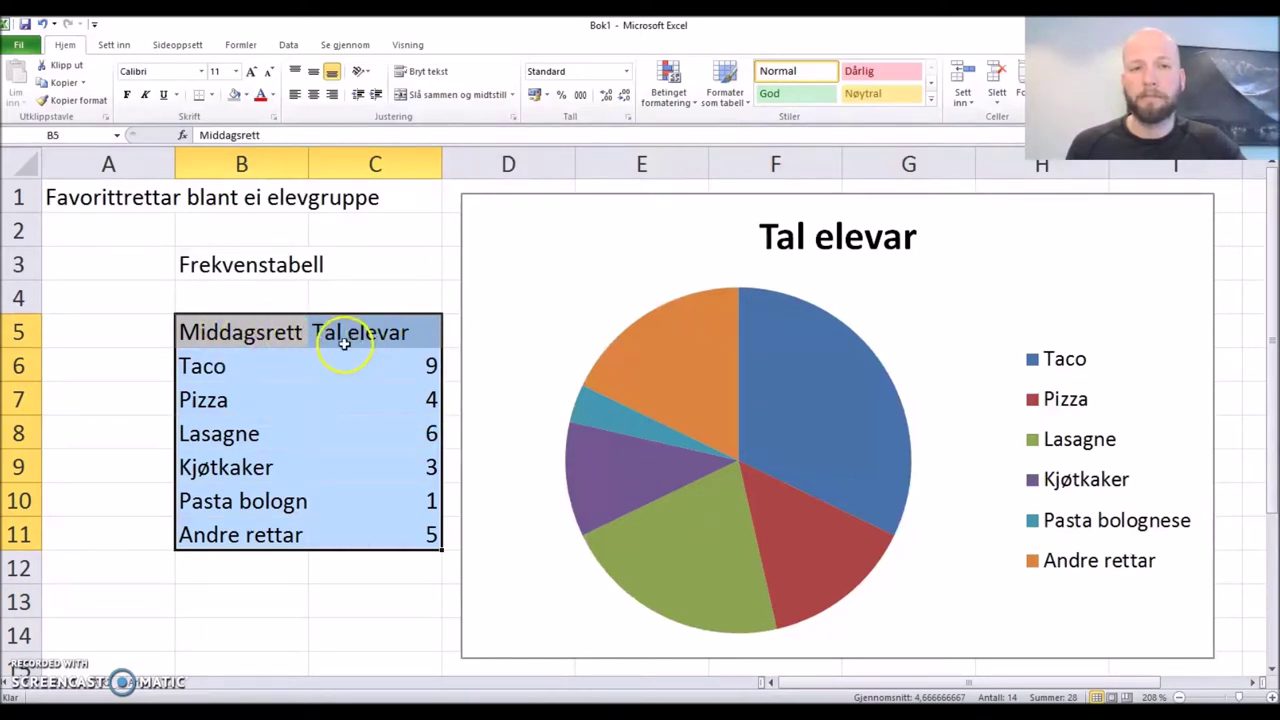
click(417, 243)
click(385, 332)
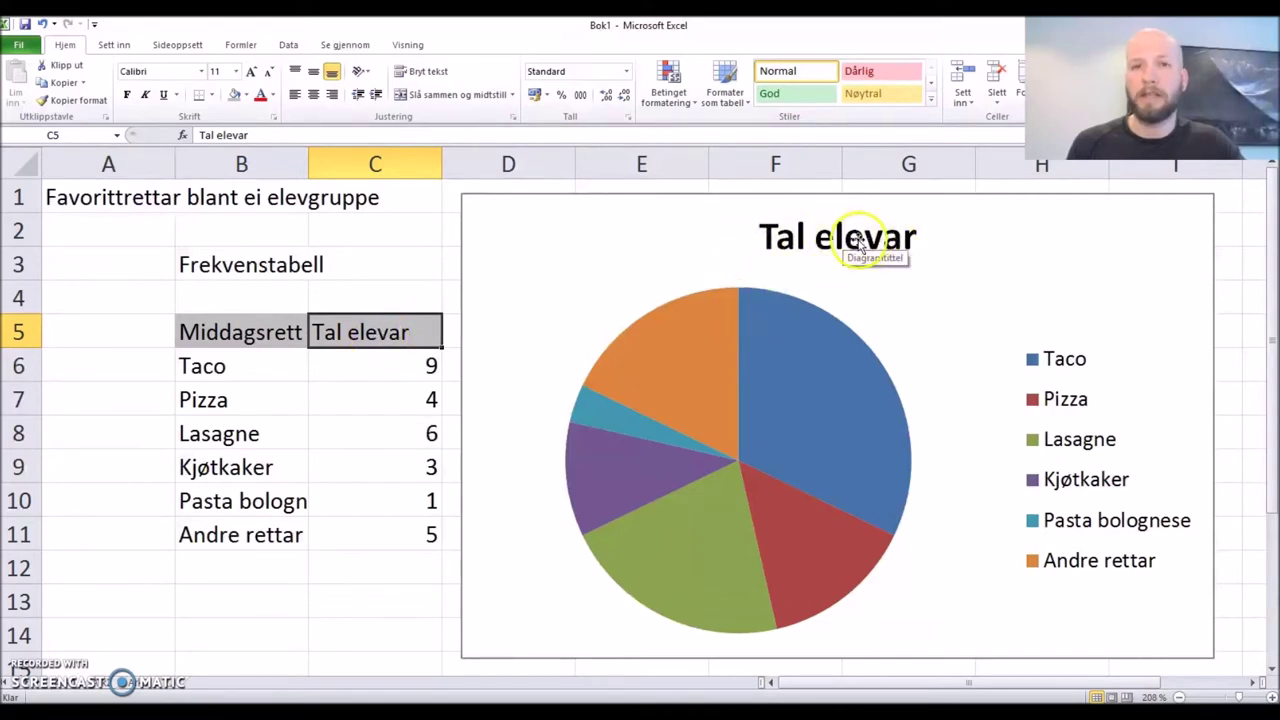
click(420, 265)
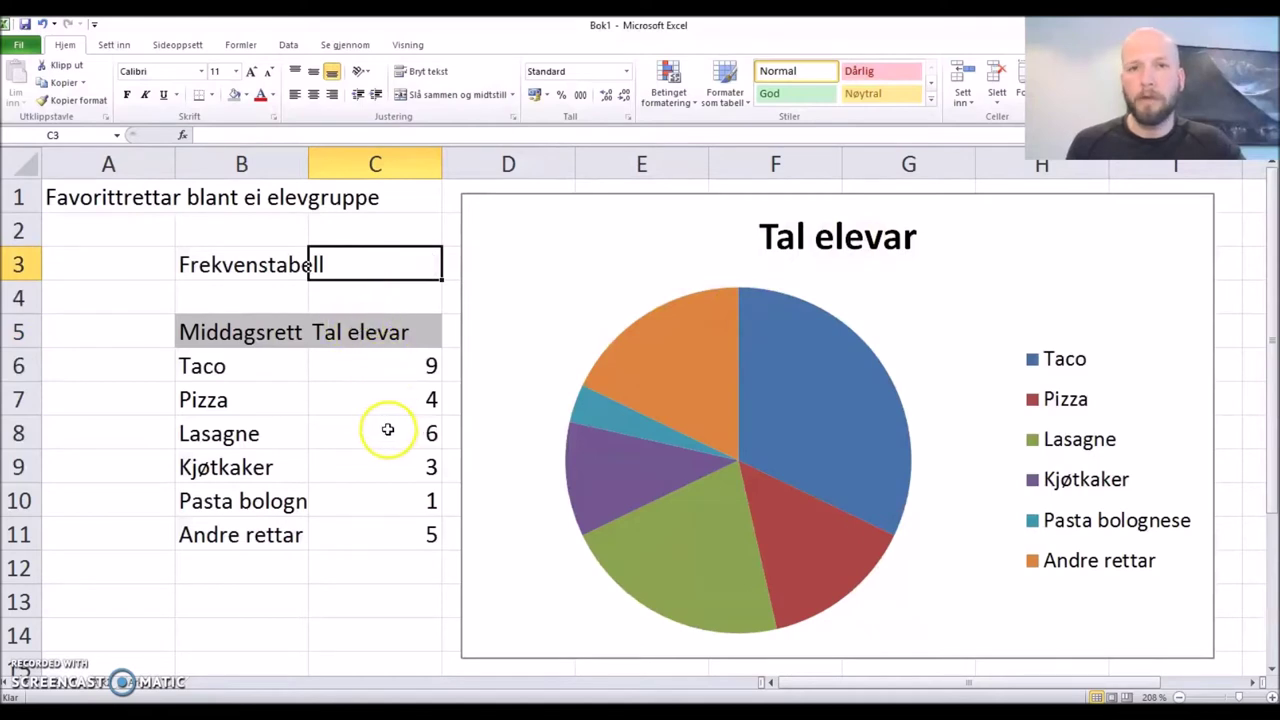
click(634, 244)
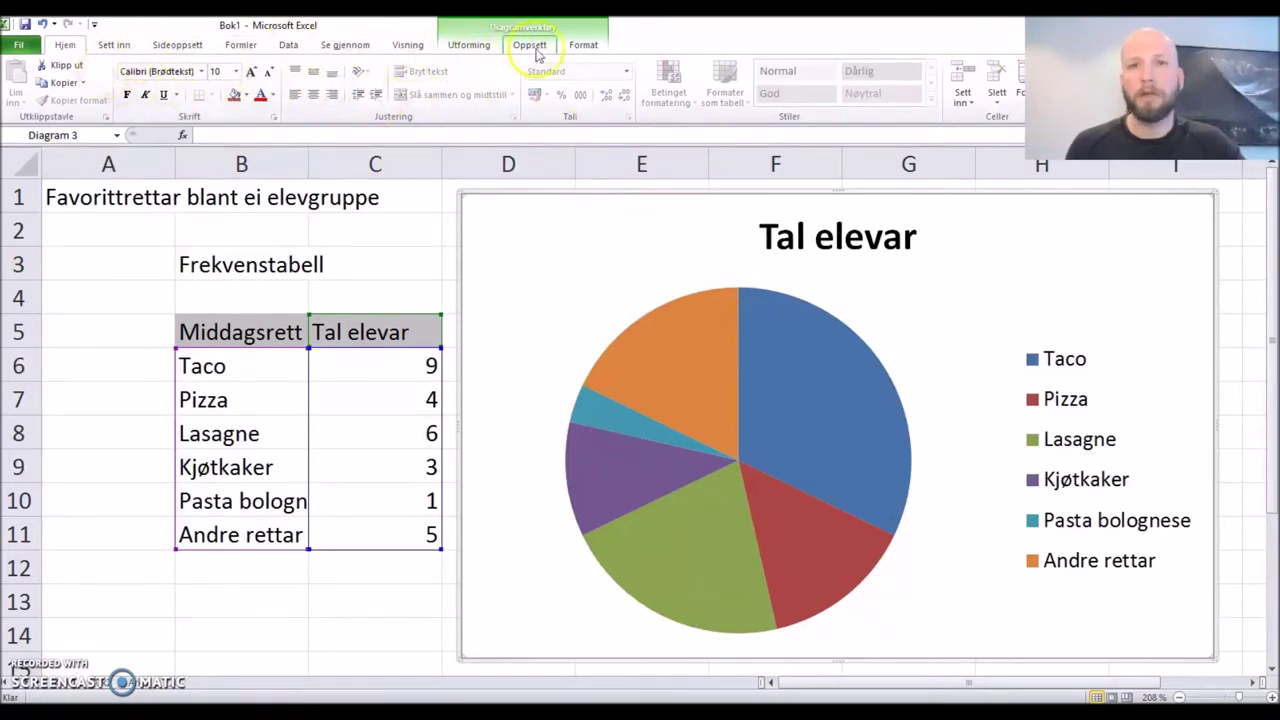
click(402, 252)
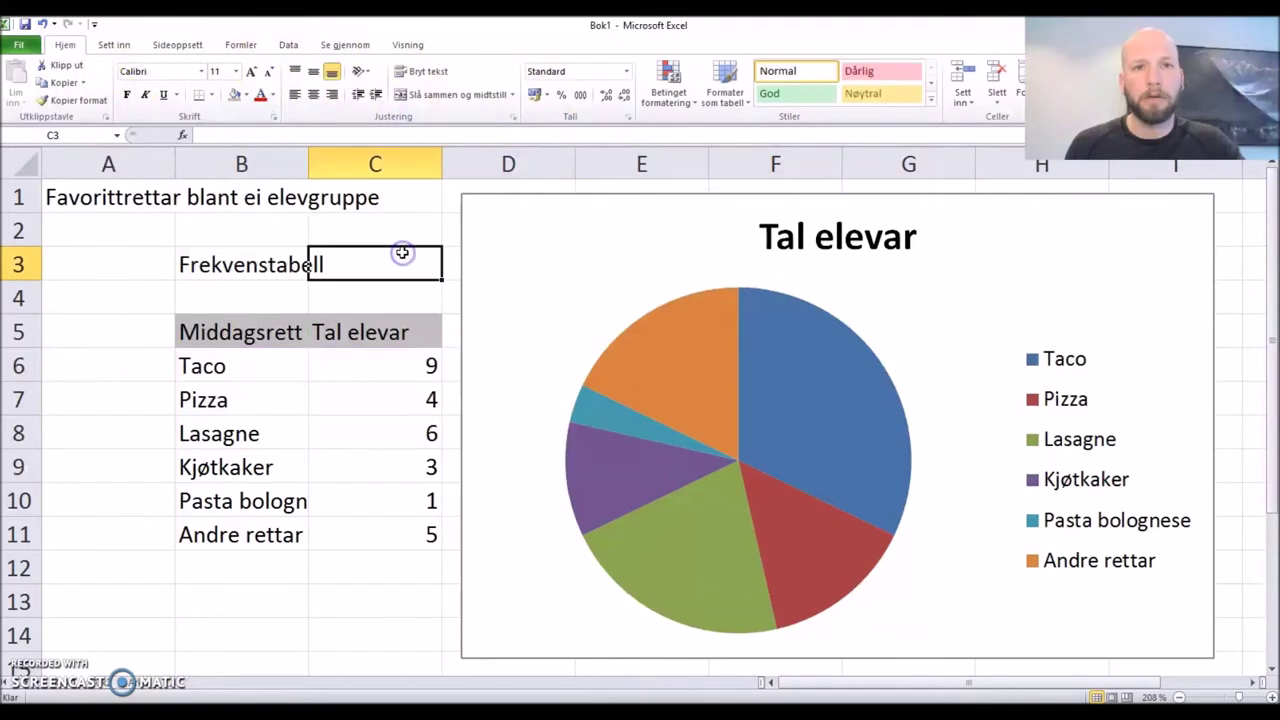
click(580, 258)
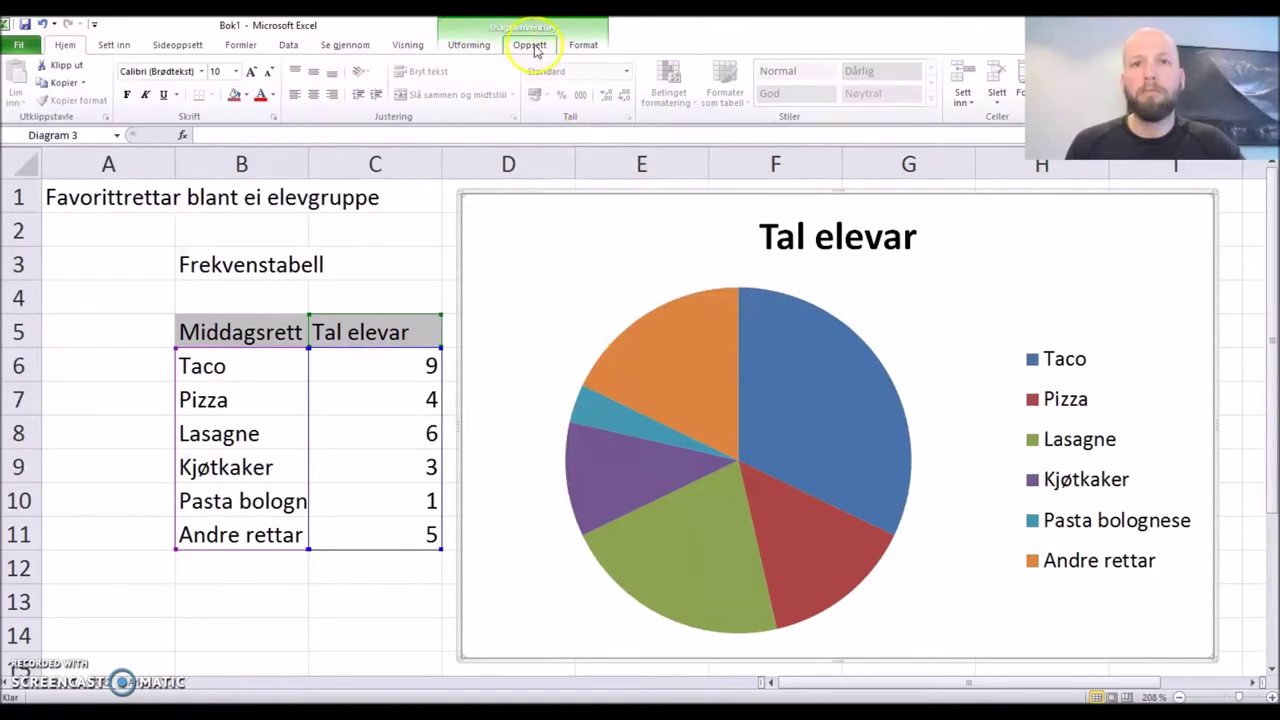
- Review the Diagramtittel options, keeping the title above the chart
click(531, 46)
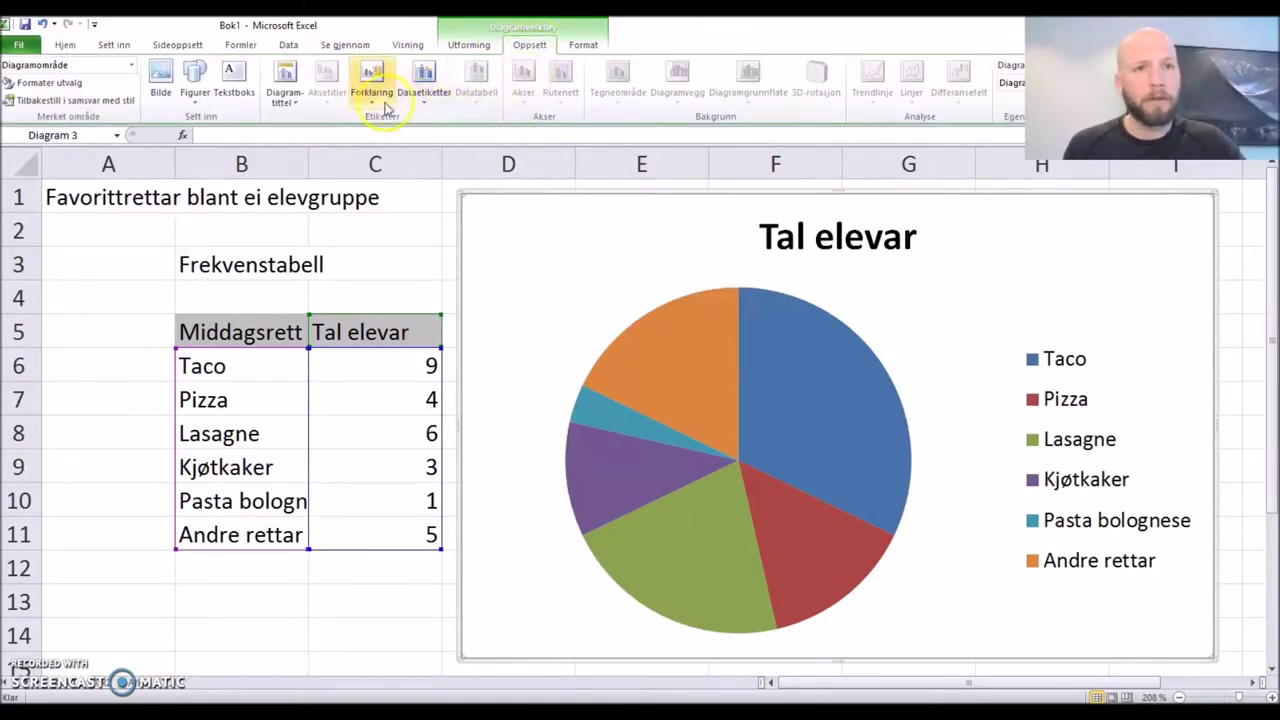
click(283, 96)
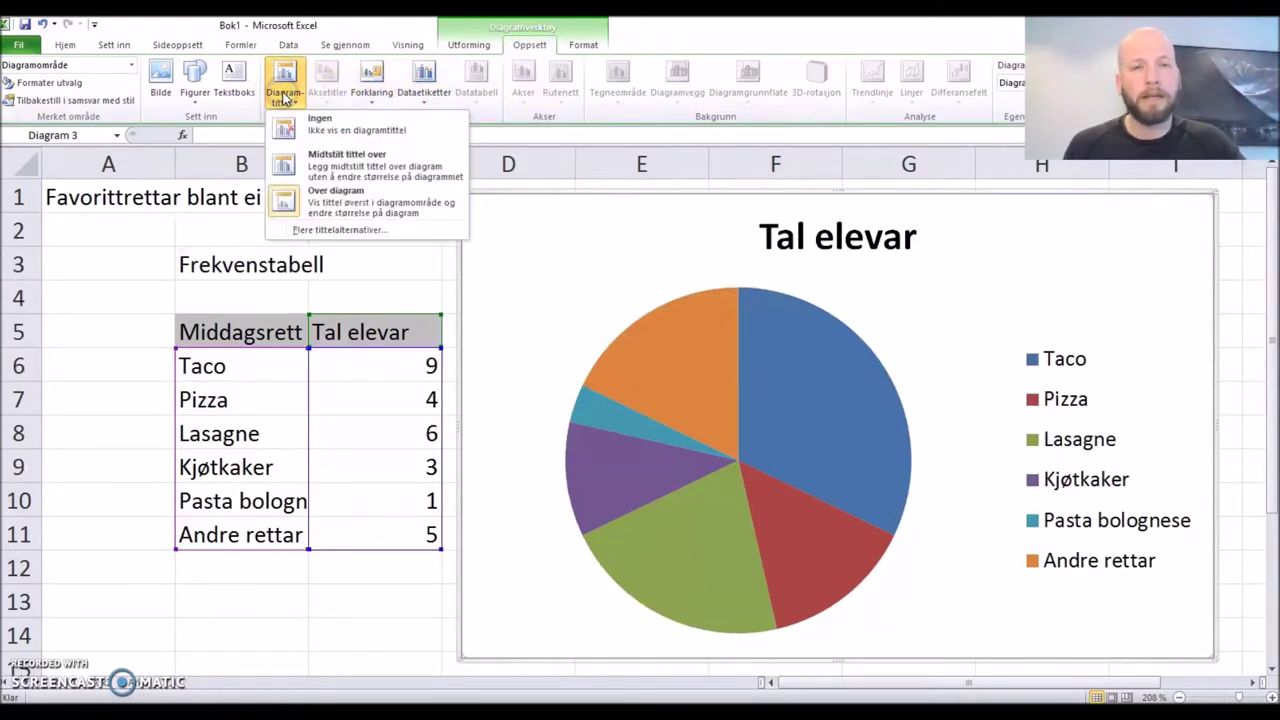
click(309, 205)
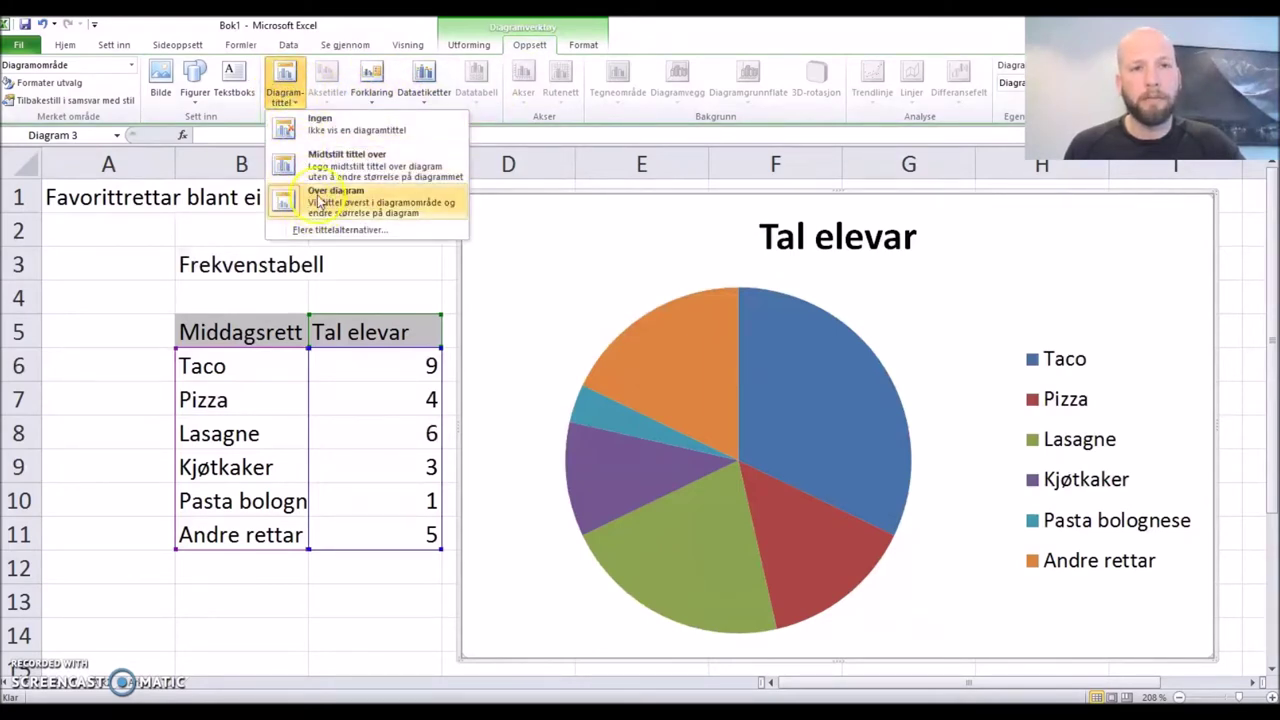
click(288, 76)
- Replace the chart title 'Tal elevar' with 'Favorittrettar'
click(826, 238)
drag(836, 237, 916, 237)
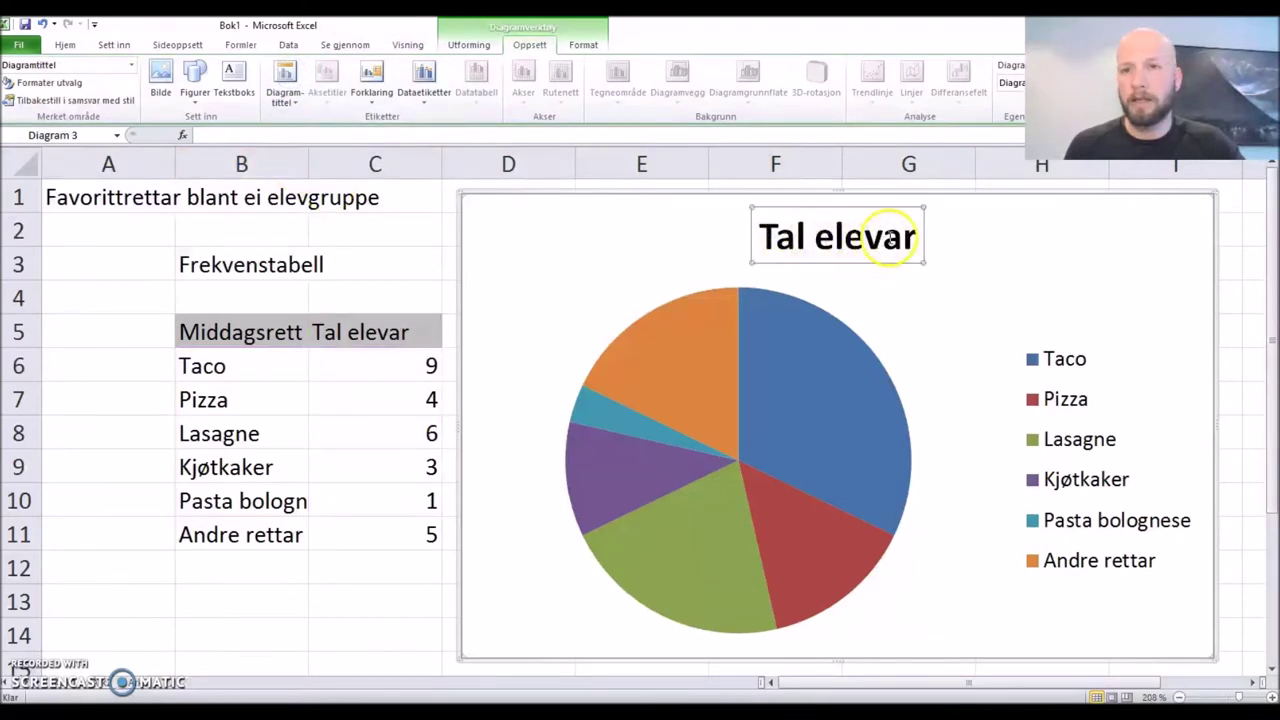
click(916, 237)
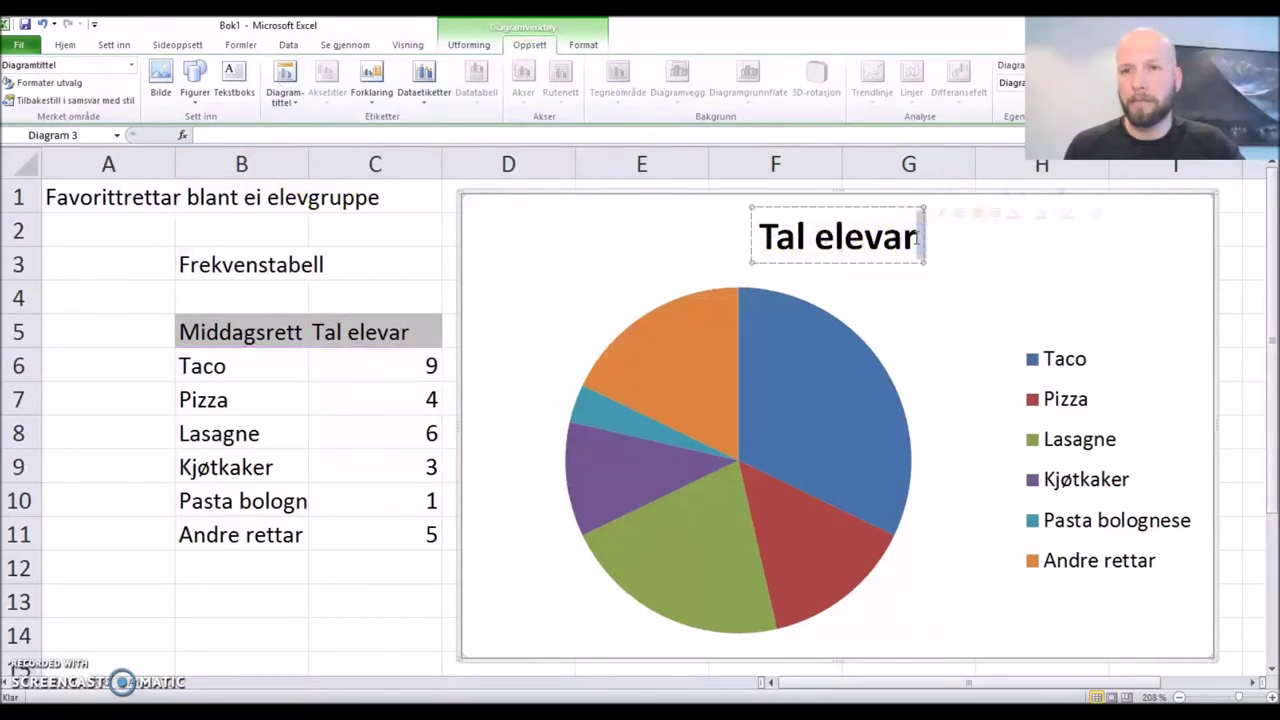
drag(916, 237, 778, 240)
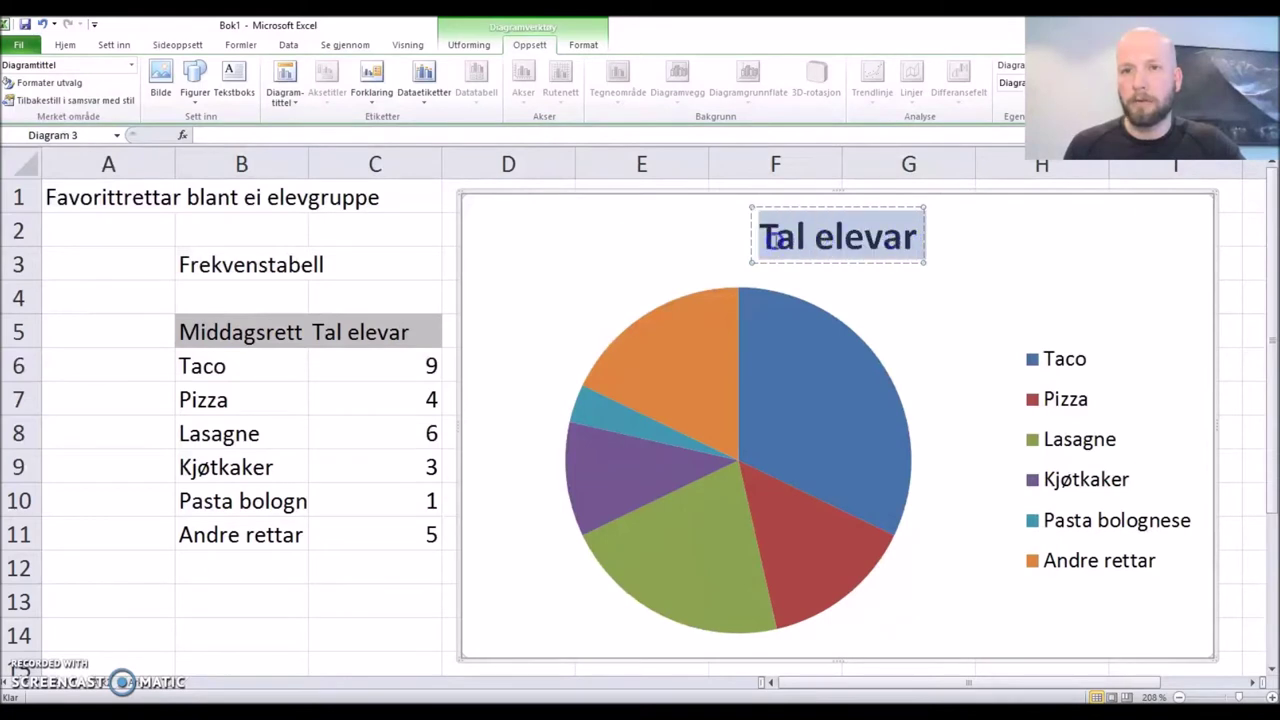
text(Favorittrettar)
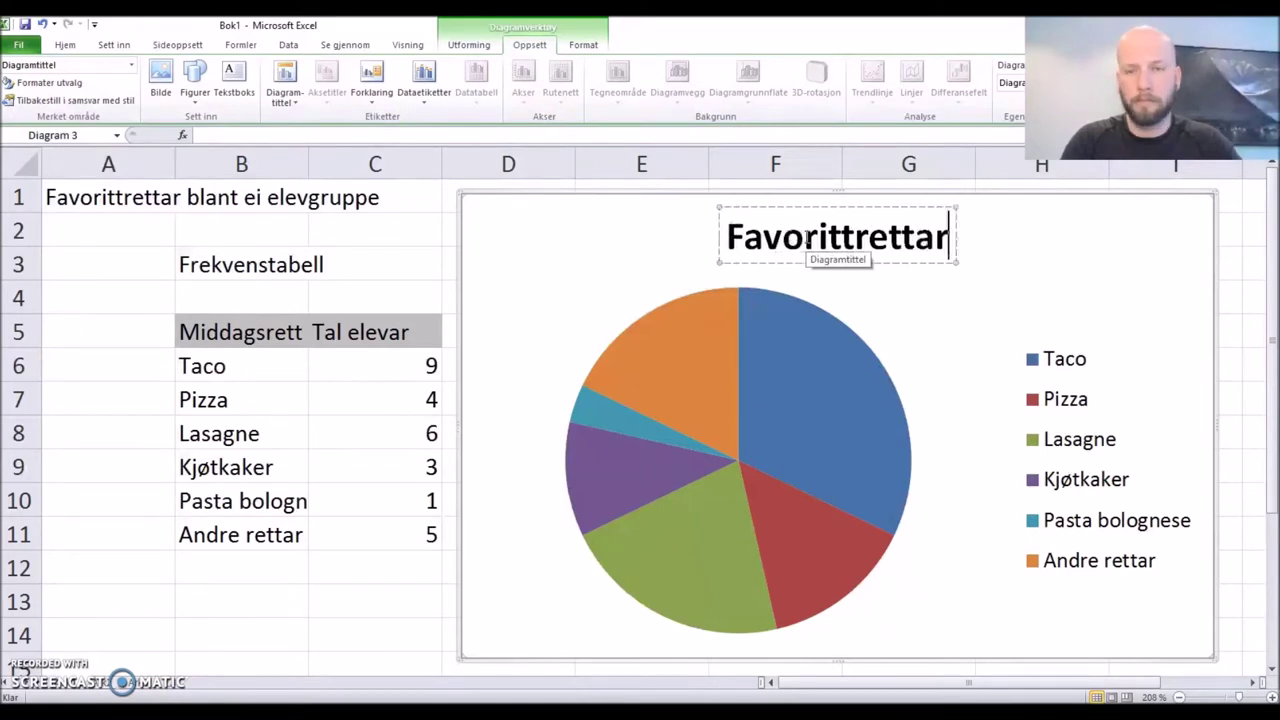
click(945, 311)
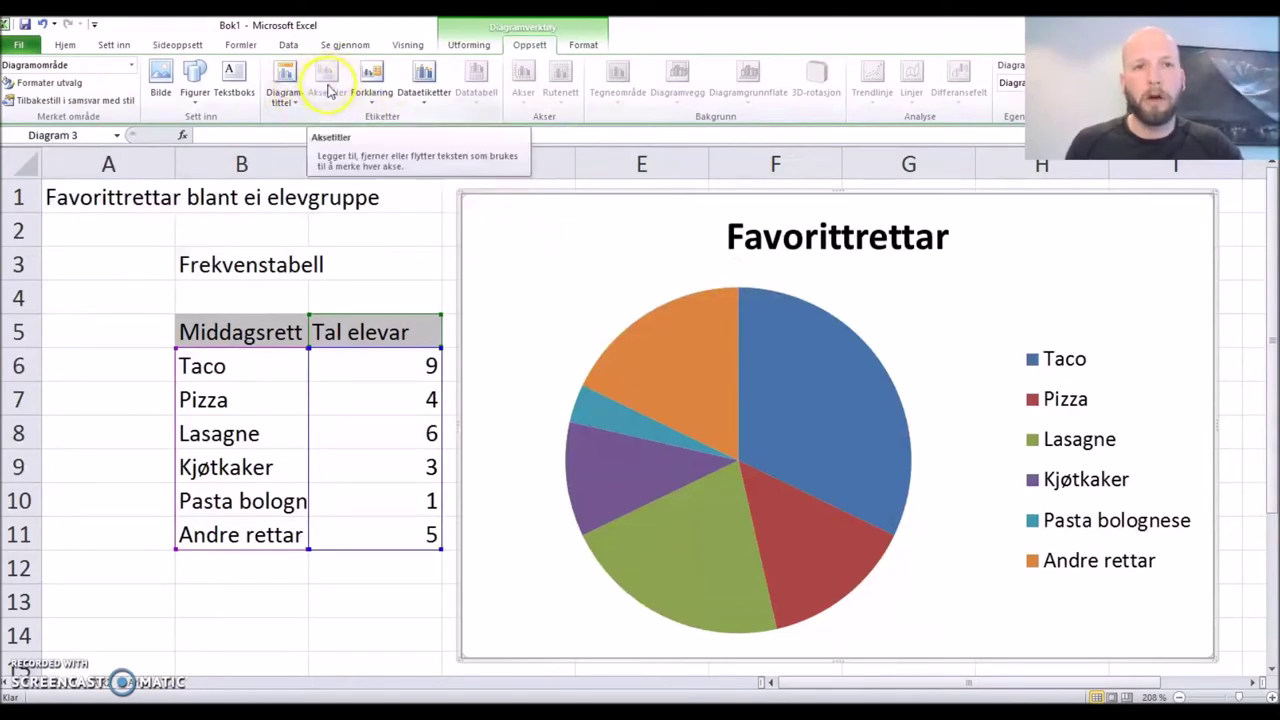
- Reselect the chart, leave the Forklaring legend options unchanged, and show the Dataetiketter placements
click(328, 85)
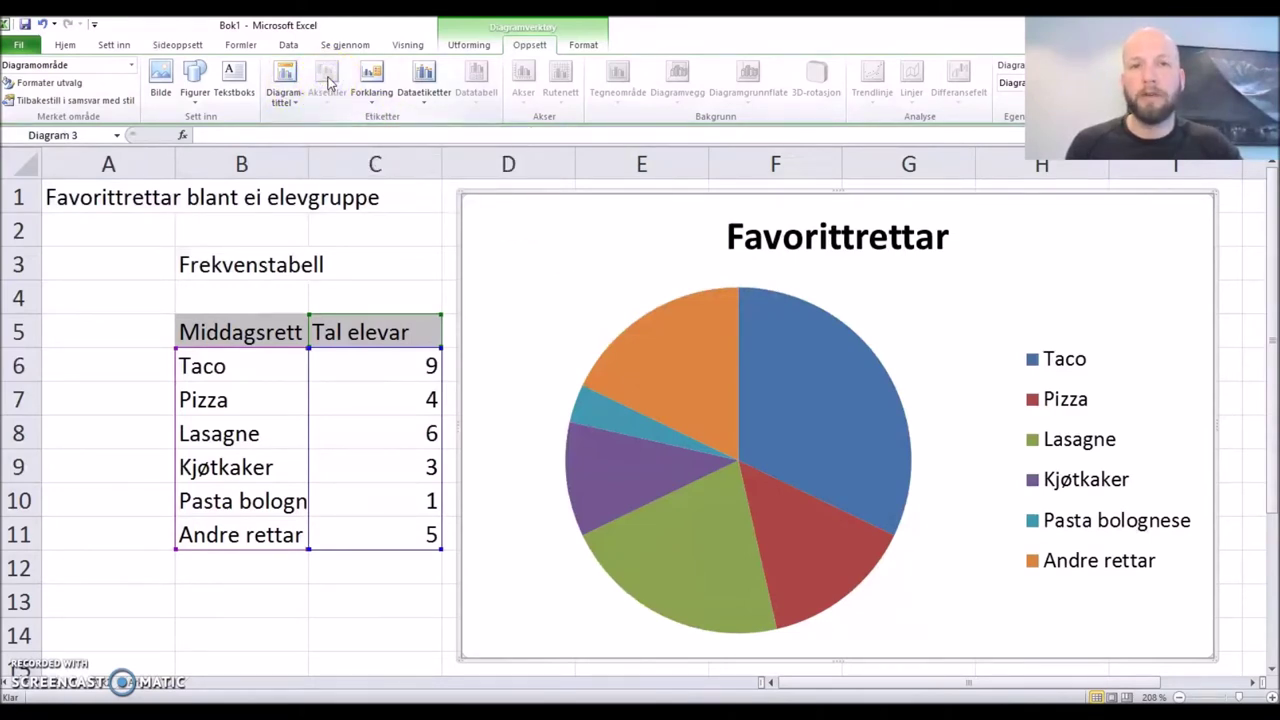
mouse_move(642, 367)
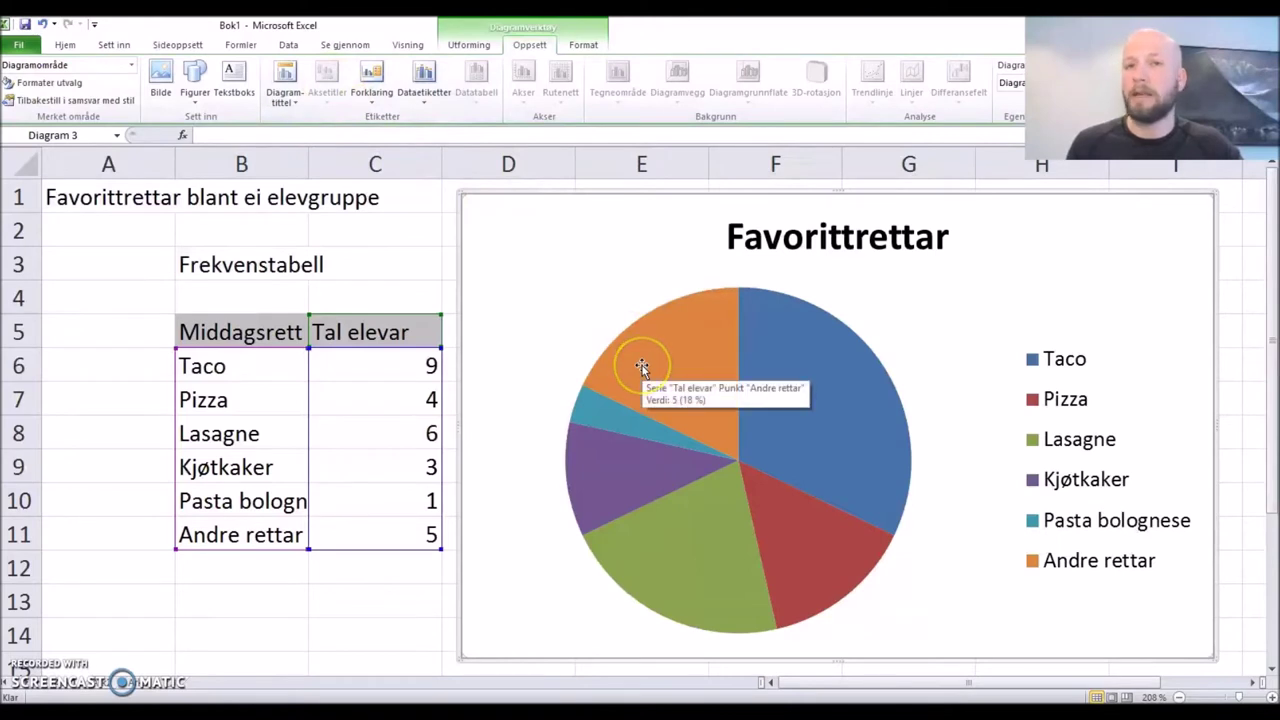
click(549, 289)
click(376, 138)
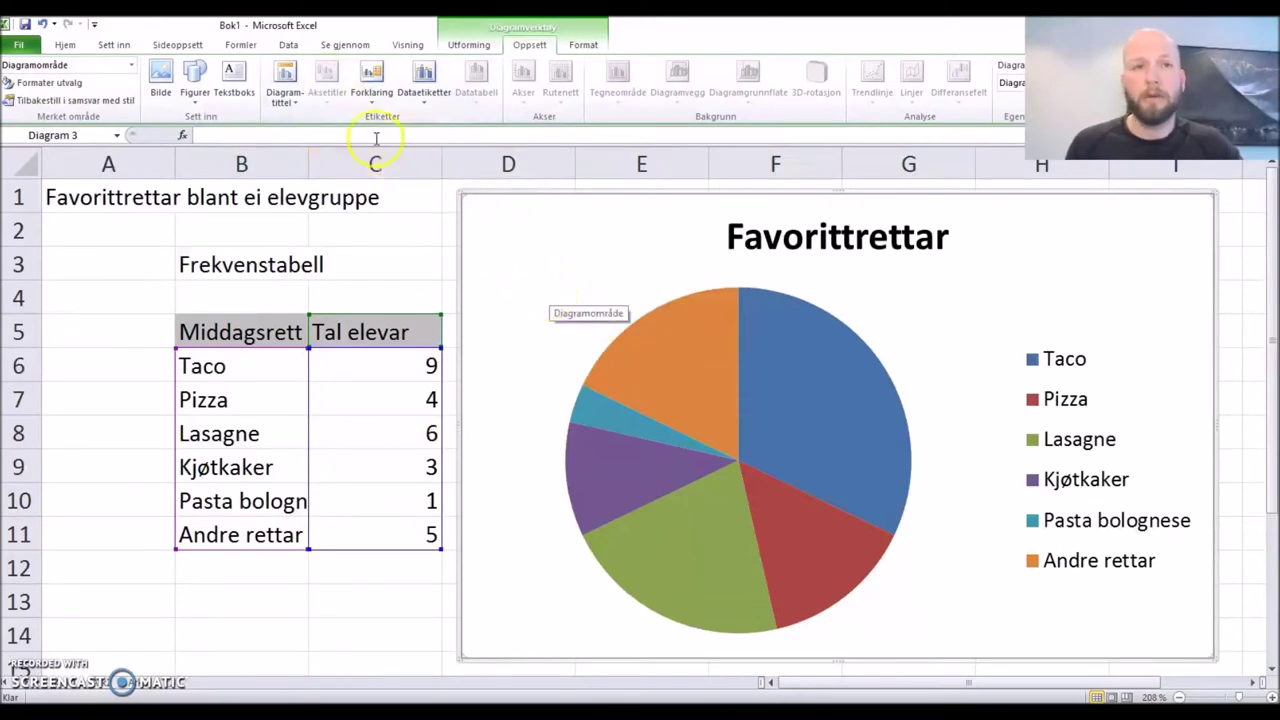
click(374, 88)
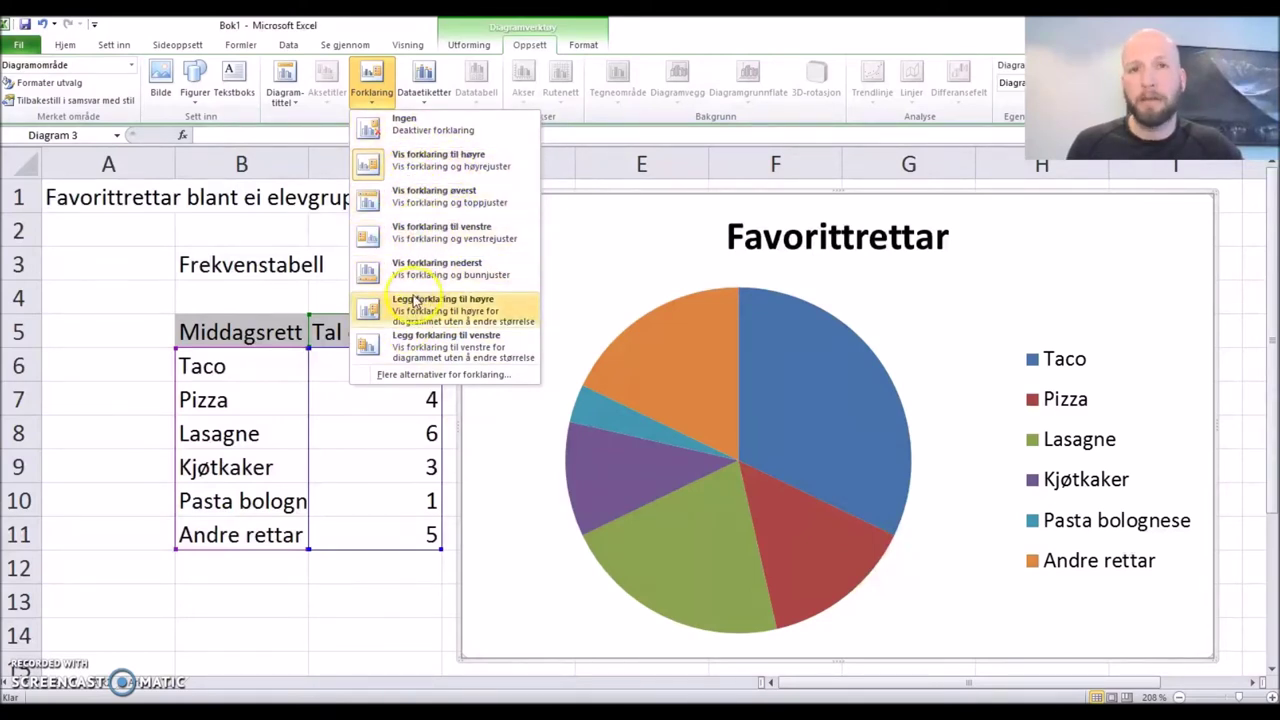
click(376, 80)
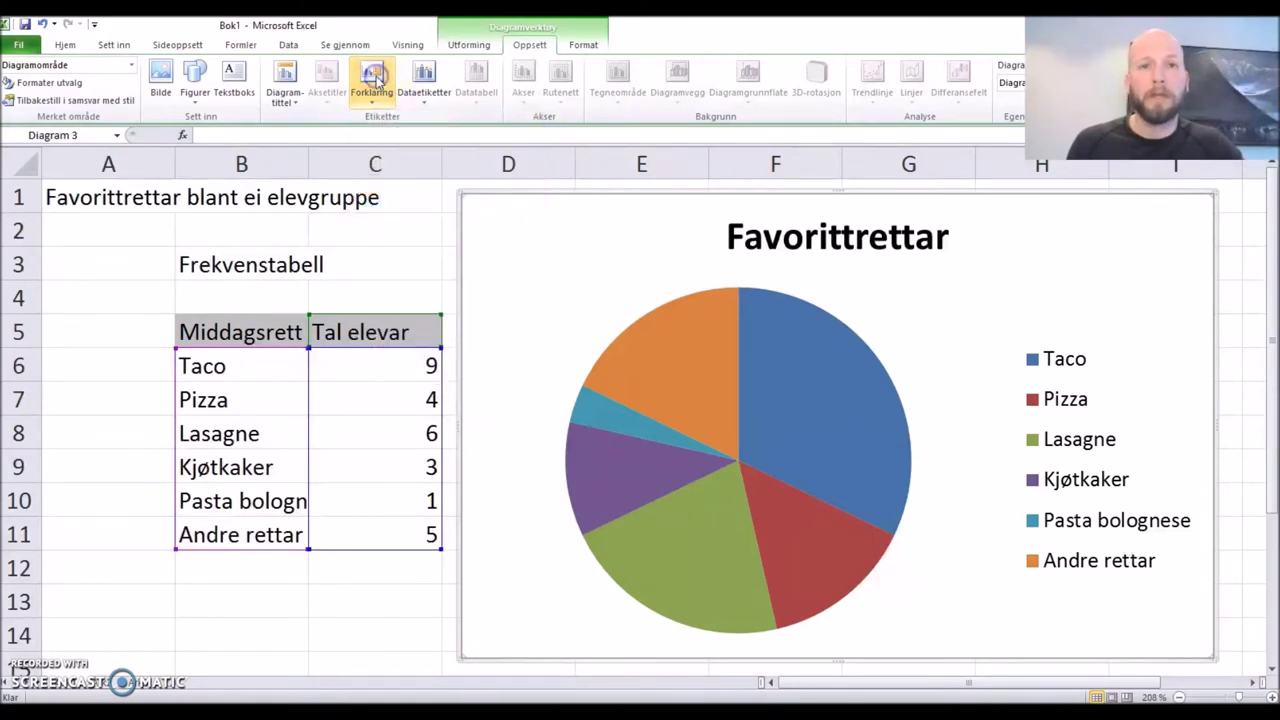
click(427, 80)
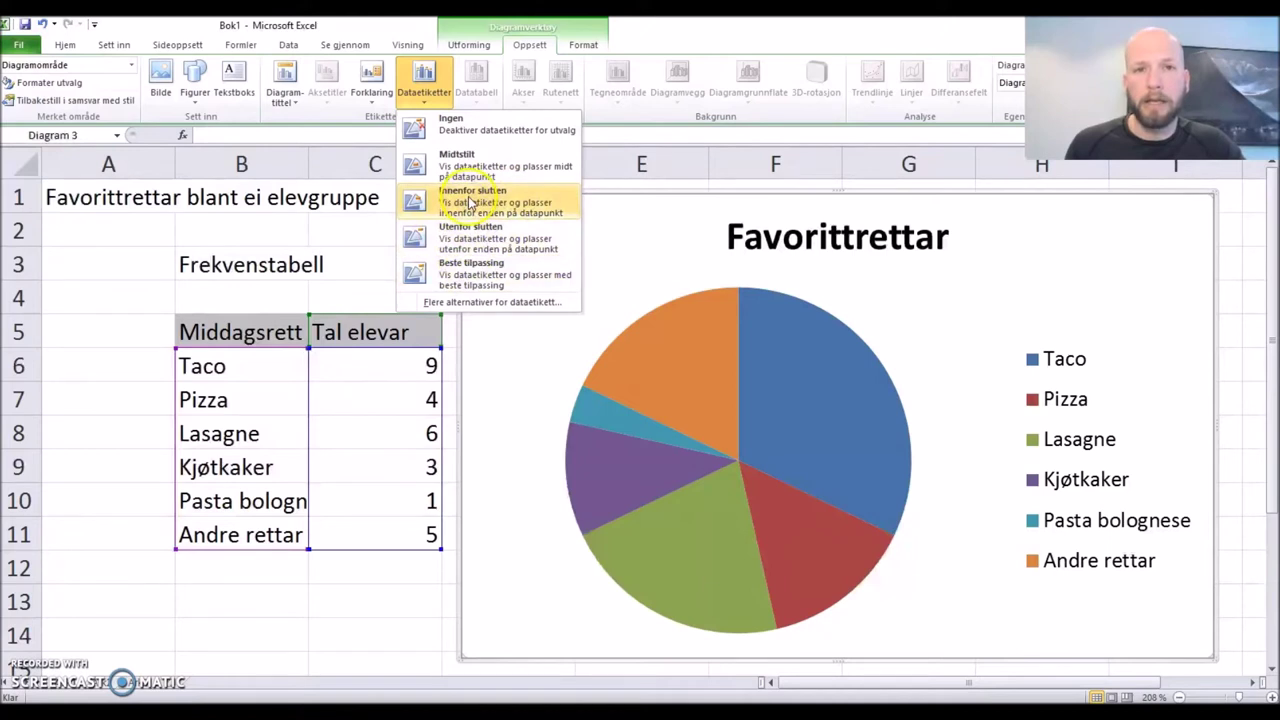
- Add Innenfor slutten value labels (9, 4, 6, 3, 1, 5) and select all labels
click(472, 200)
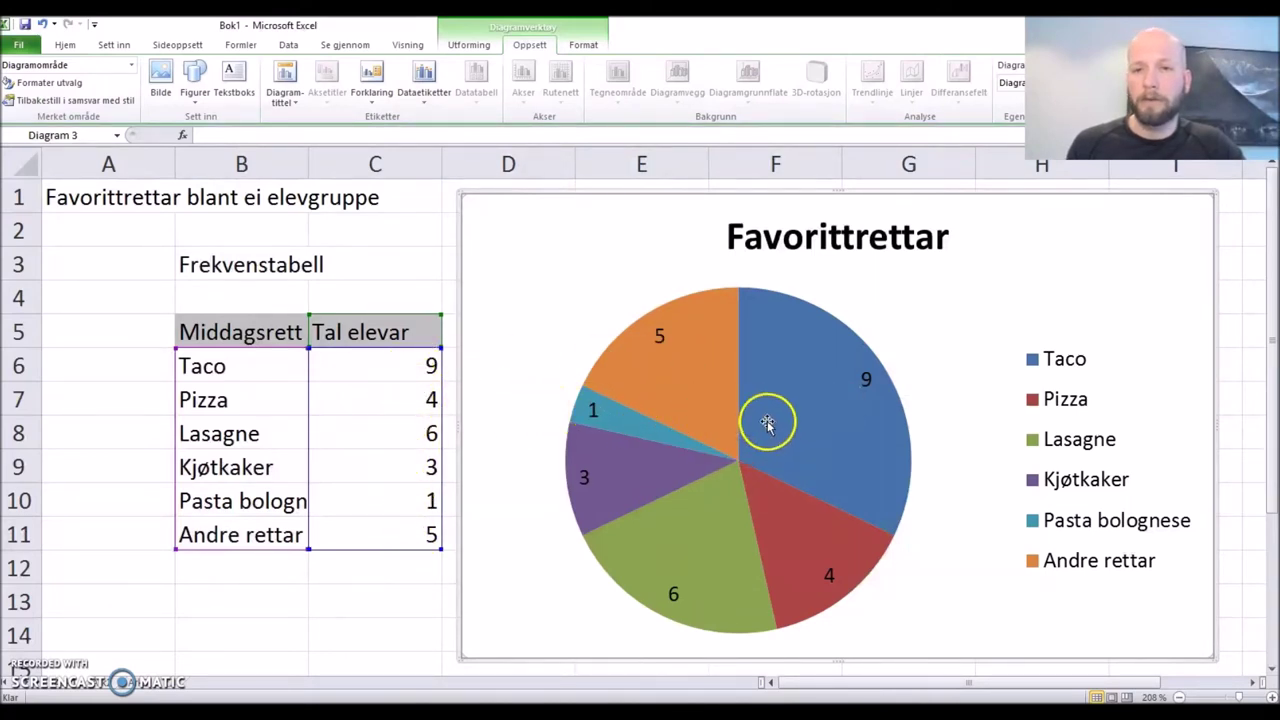
mouse_move(802, 395)
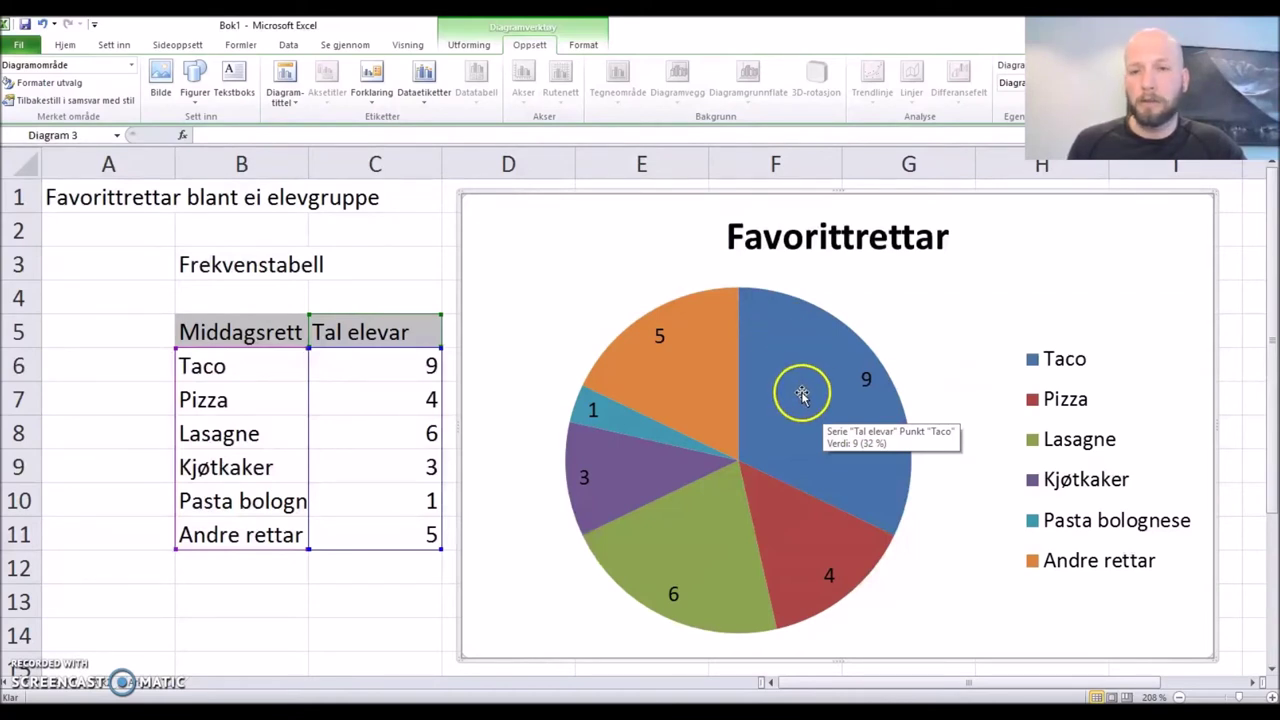
click(801, 393)
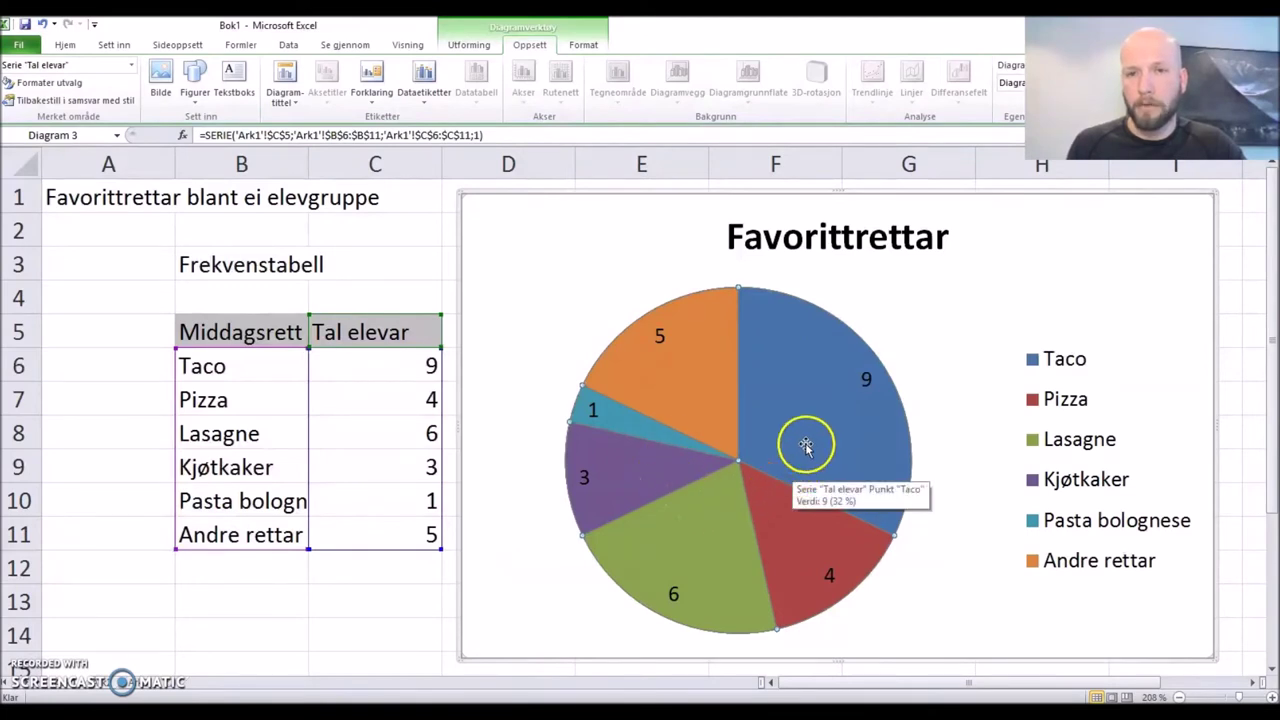
click(866, 381)
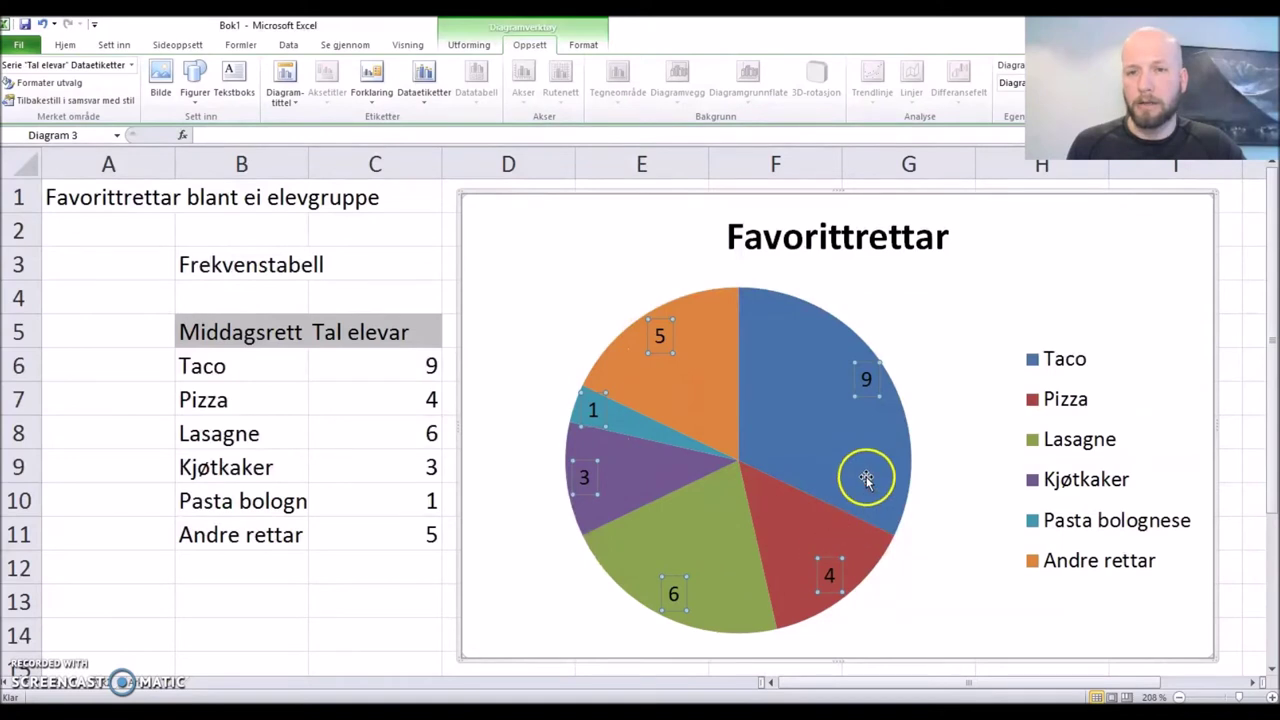
- In Format Data Labels, set Etikettplassering to Utenfor slutten after trying Midtstilt and Innenfor slutten
right_click(866, 381)
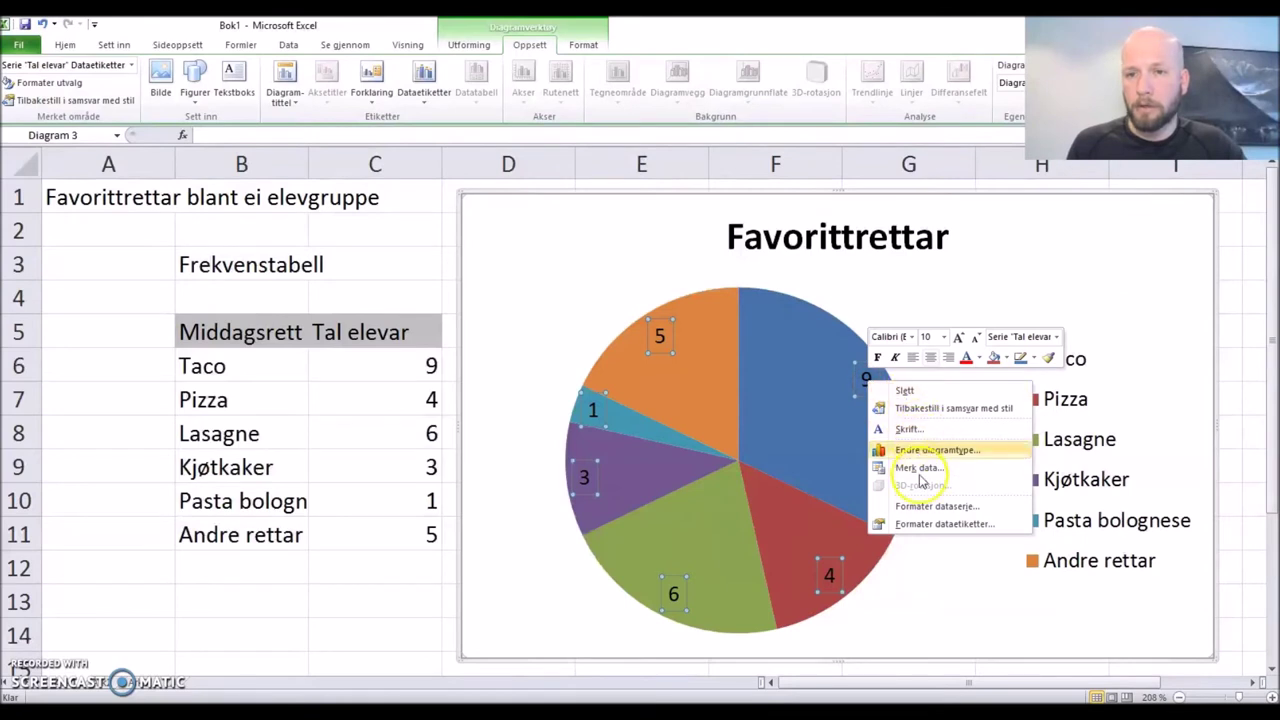
click(930, 525)
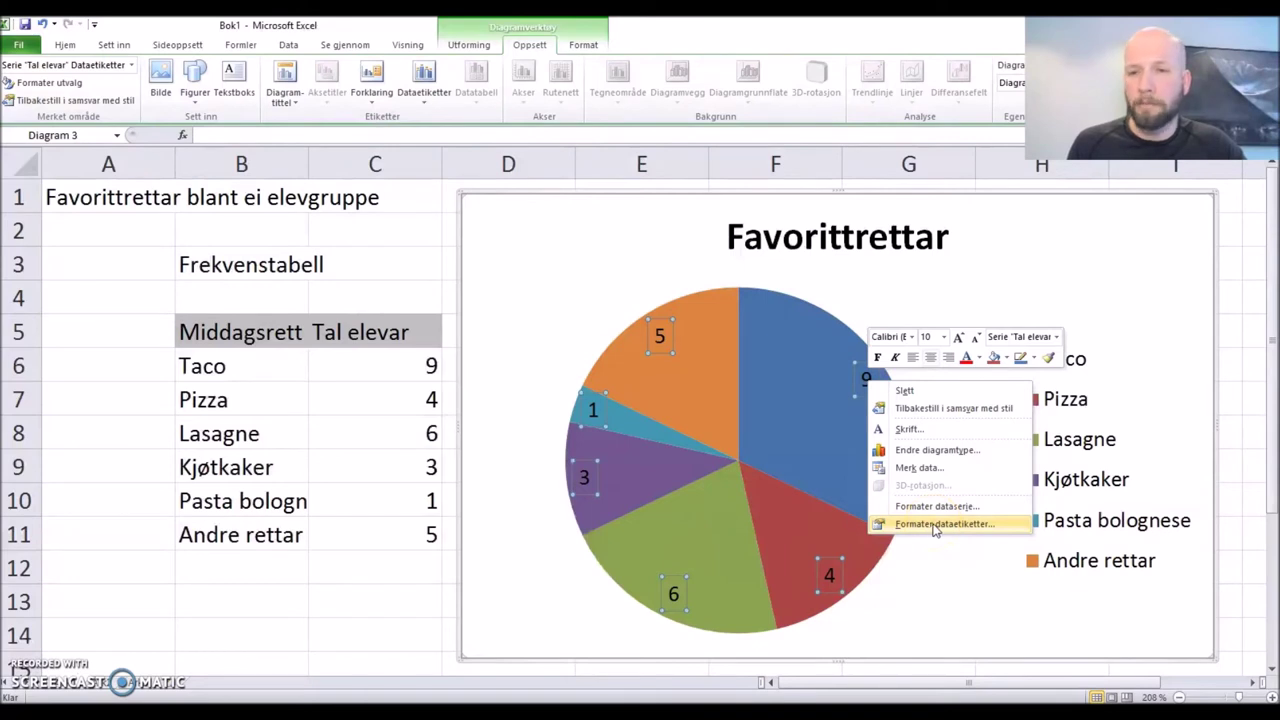
click(938, 526)
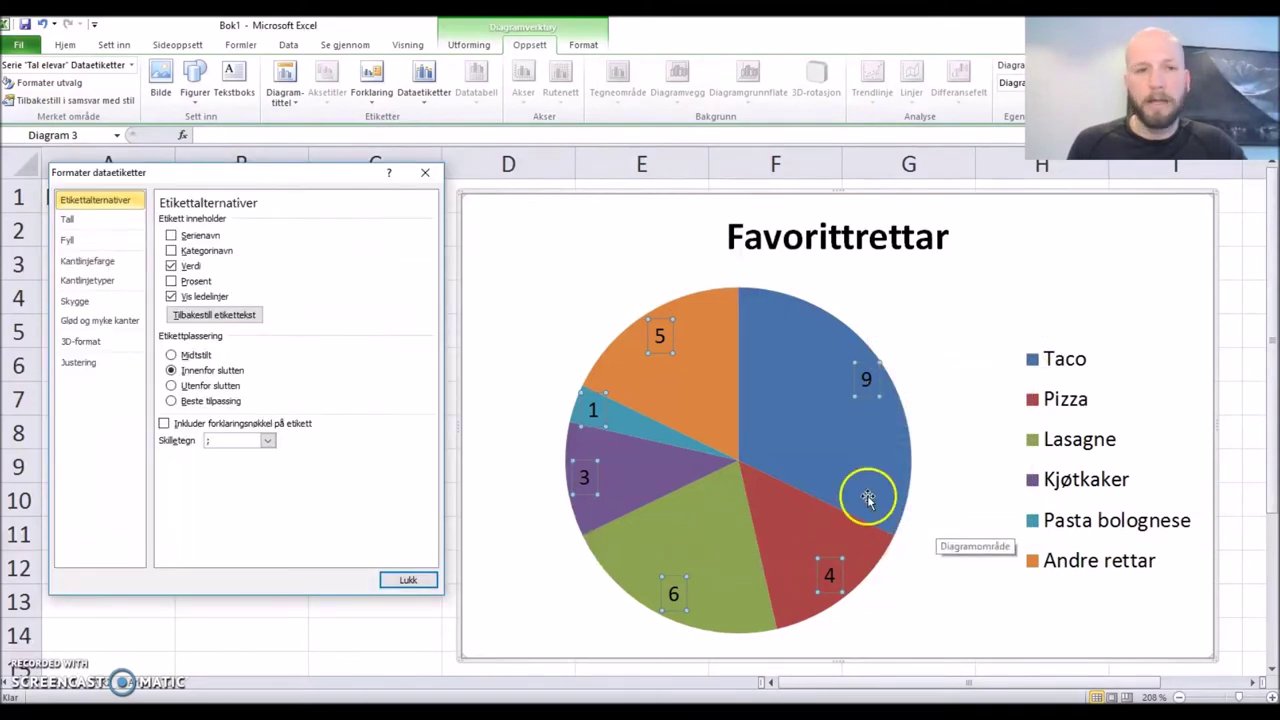
drag(325, 173, 339, 137)
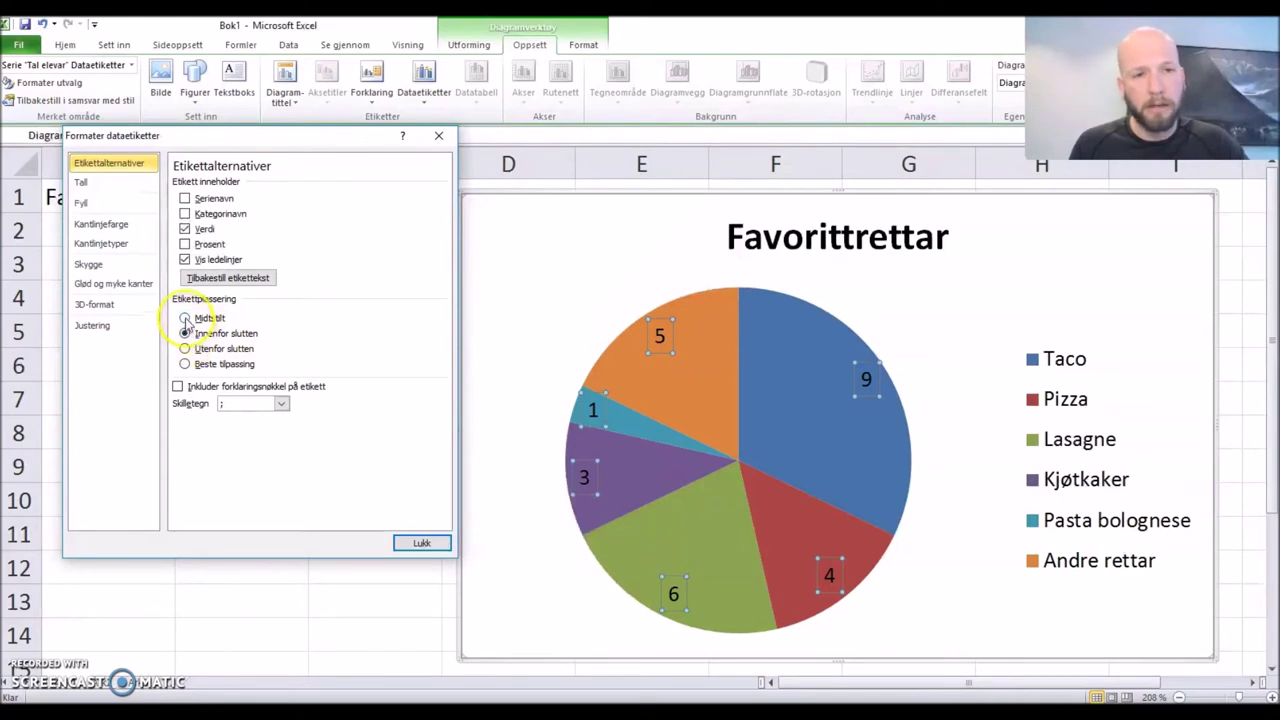
click(185, 318)
click(184, 333)
click(184, 348)
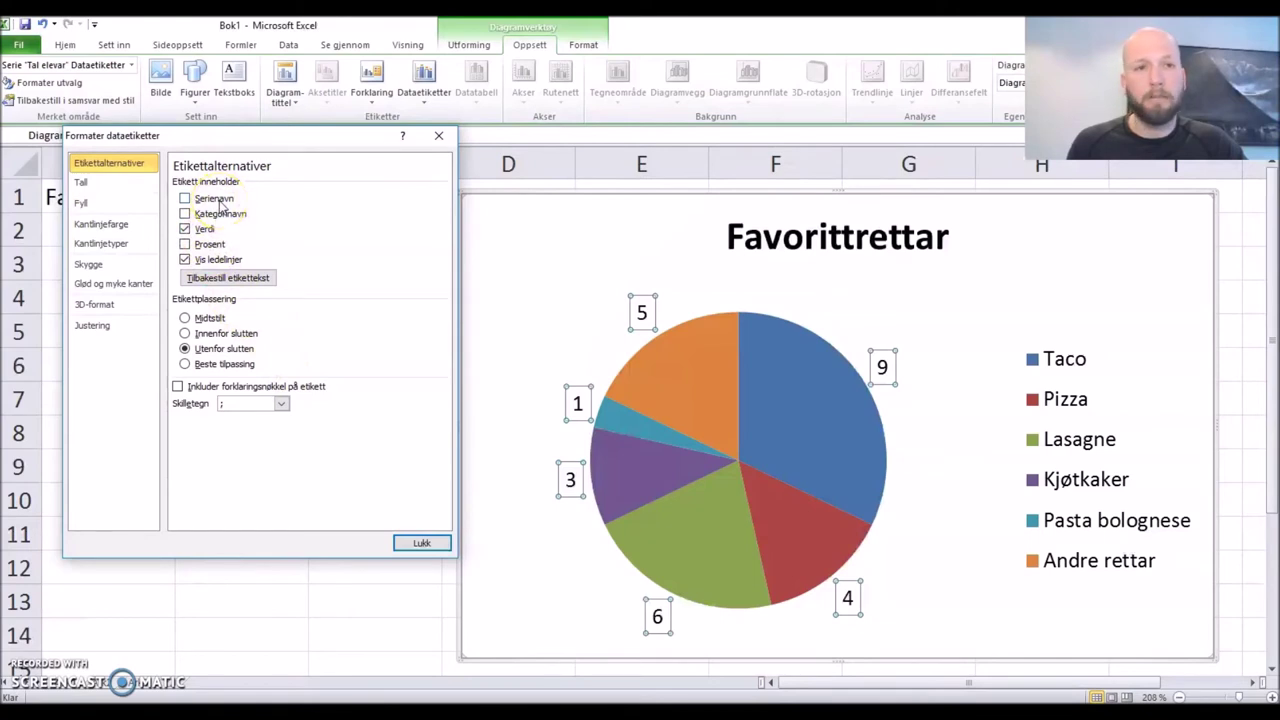
- Uncheck both Verdi and Prosent in the label options, leaving the slices unlabelled
click(192, 230)
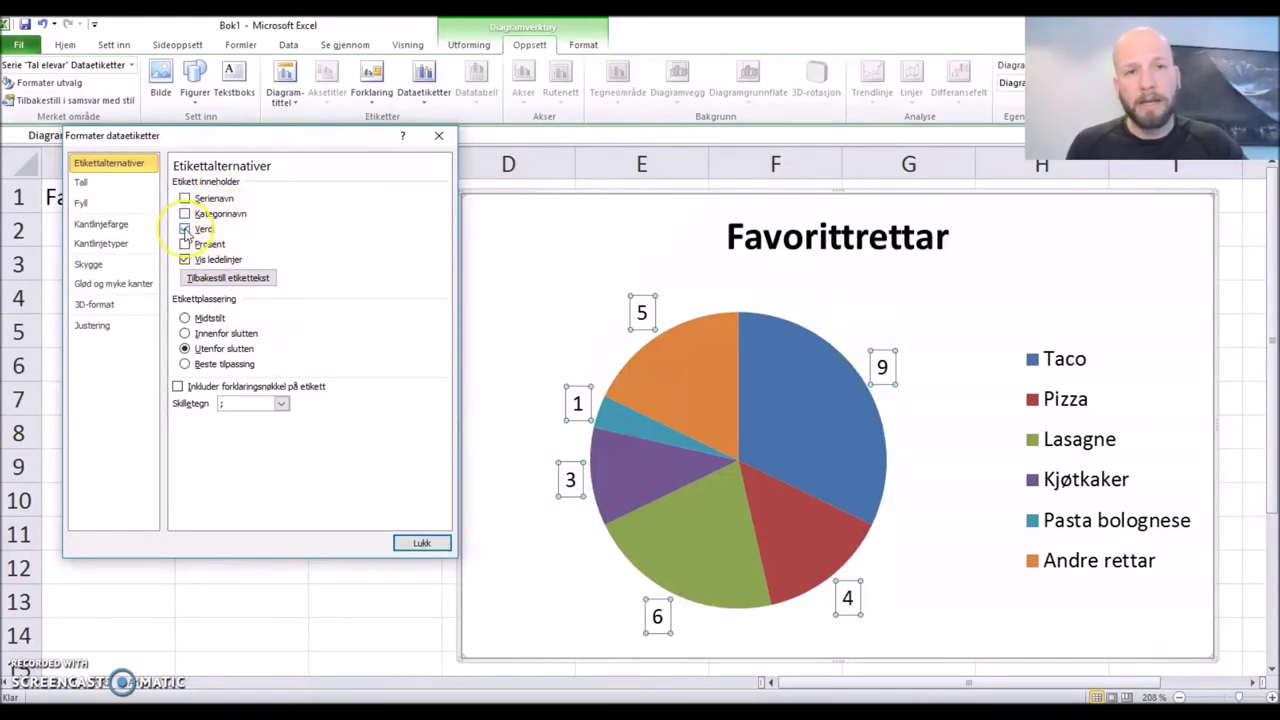
click(186, 232)
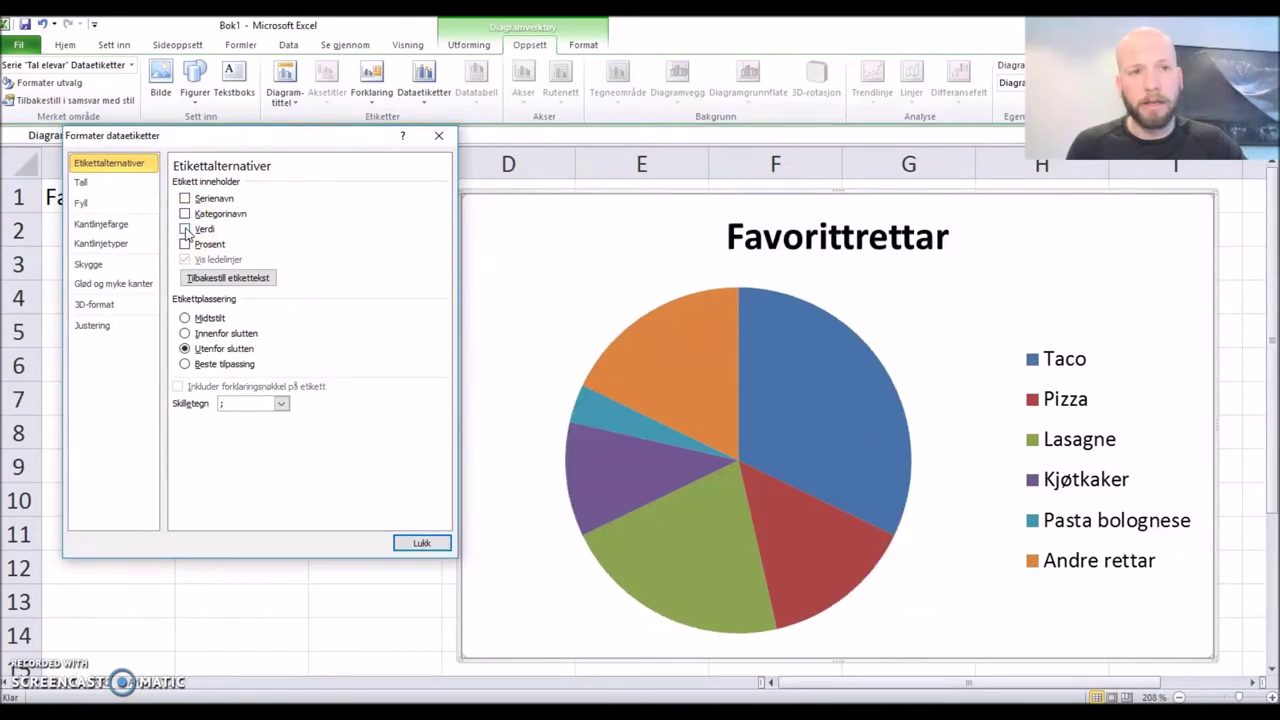
click(185, 230)
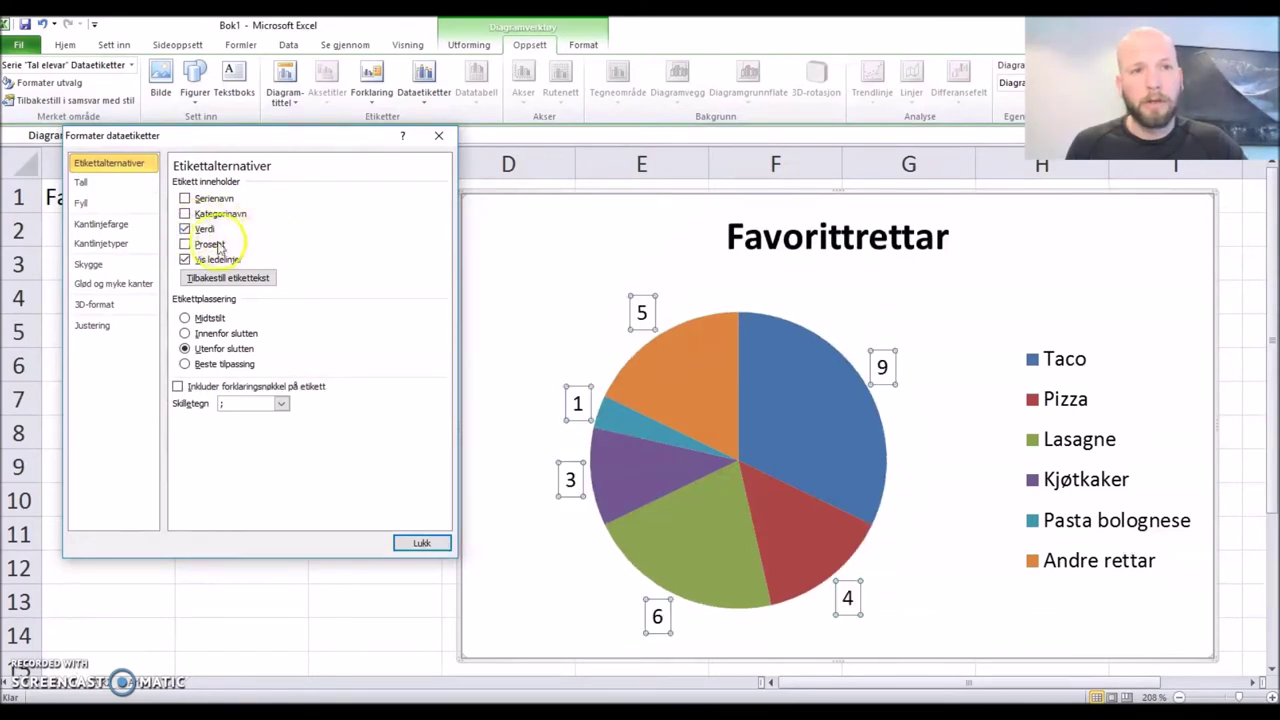
click(185, 244)
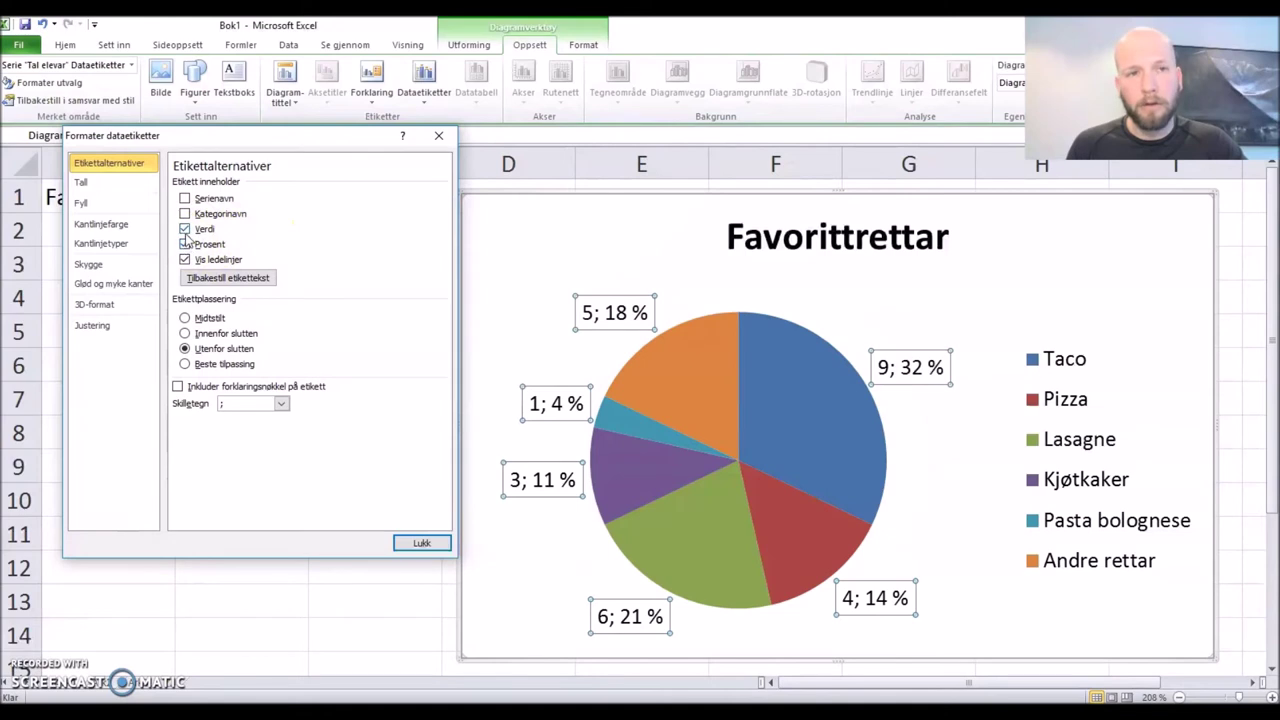
click(185, 229)
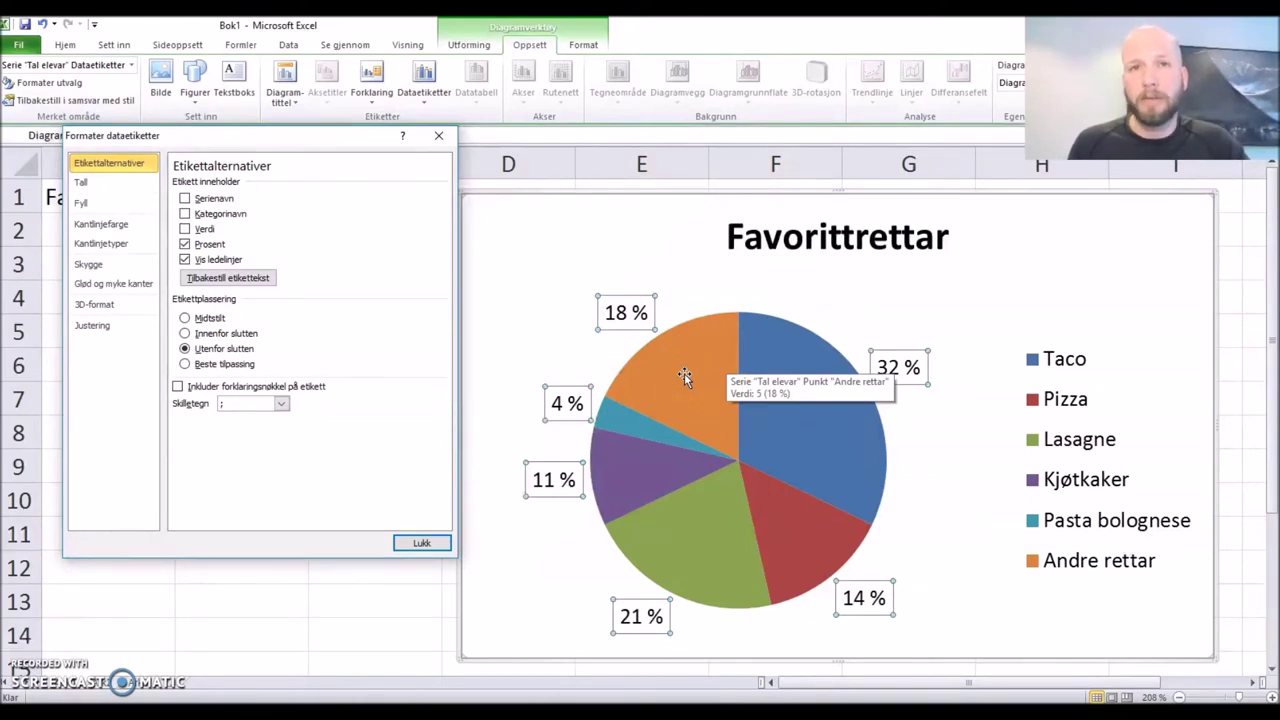
click(185, 244)
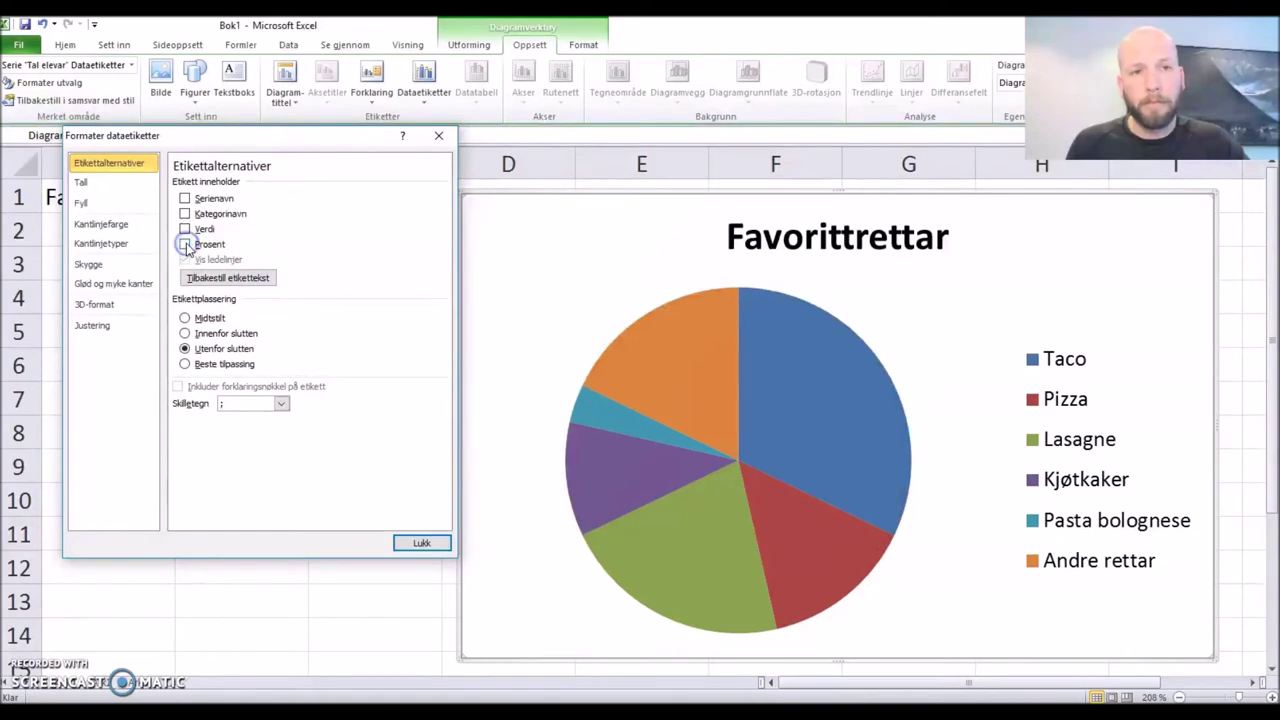
- Check Kategorinavn so each slice shows its dish name, then select the legend
click(185, 214)
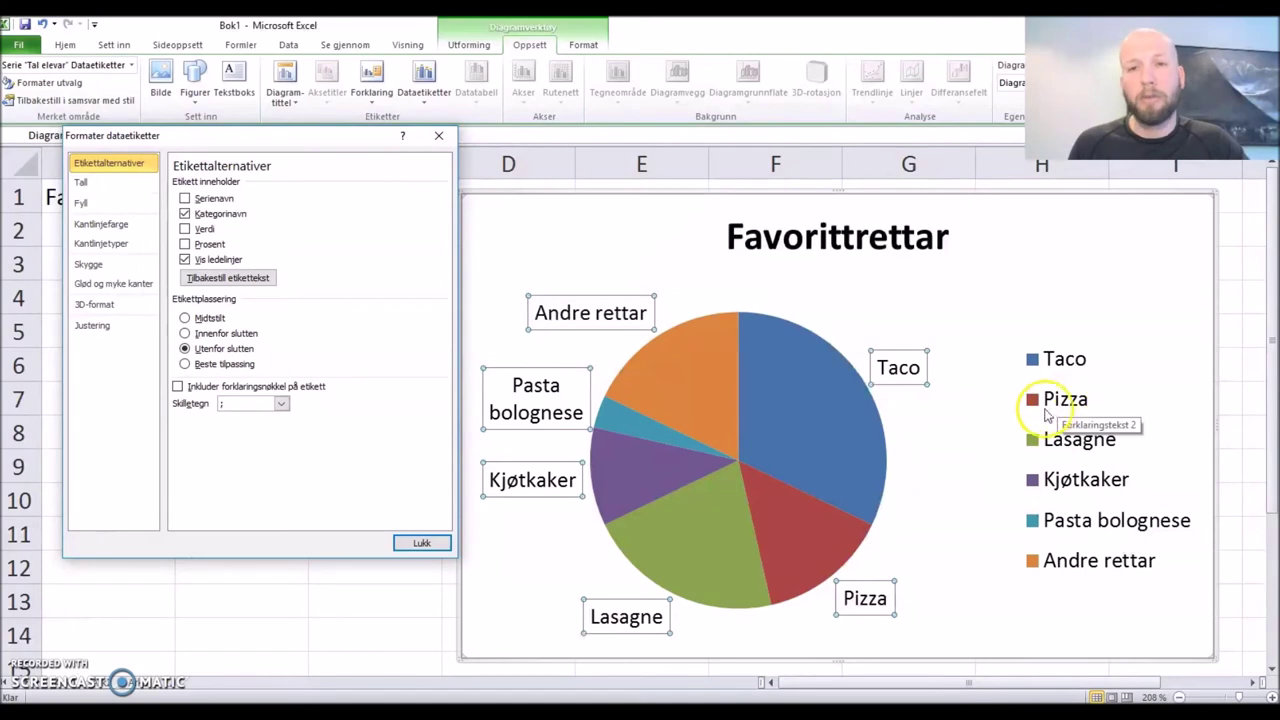
click(1086, 443)
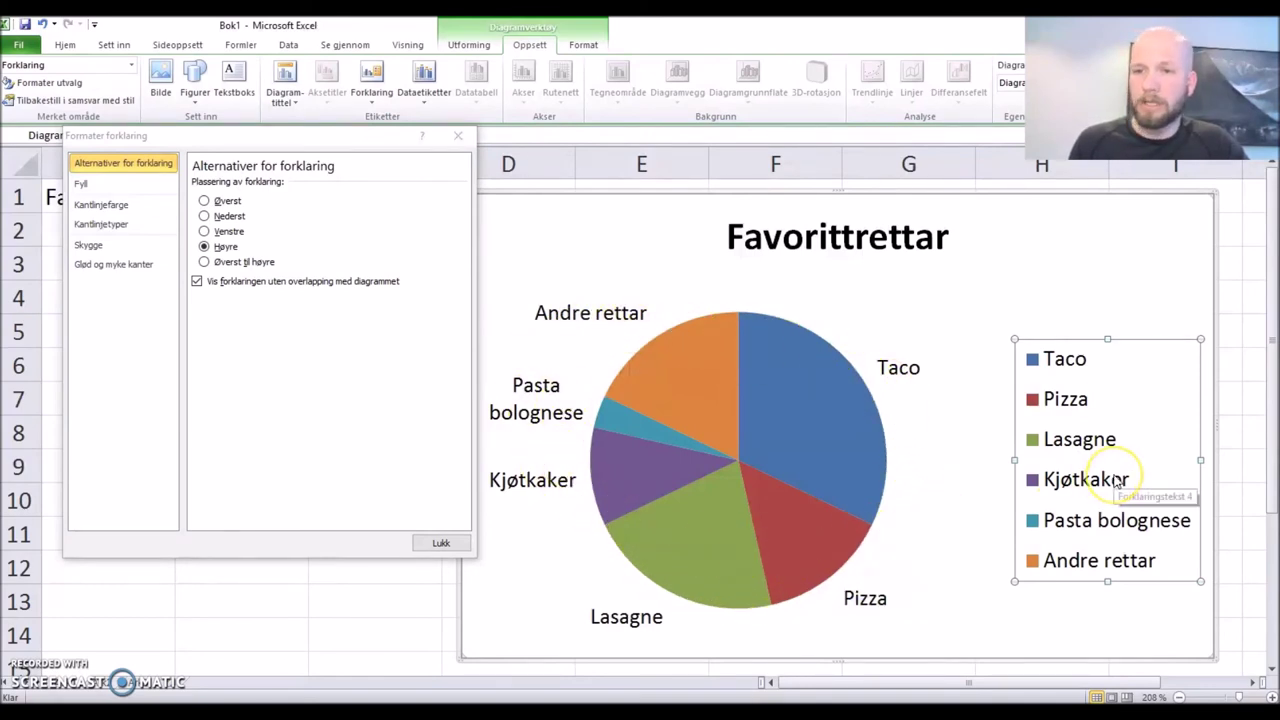
- Delete the legend and check Serienavn so labels read 'Tal elevar;' plus dish name
key(Delete)
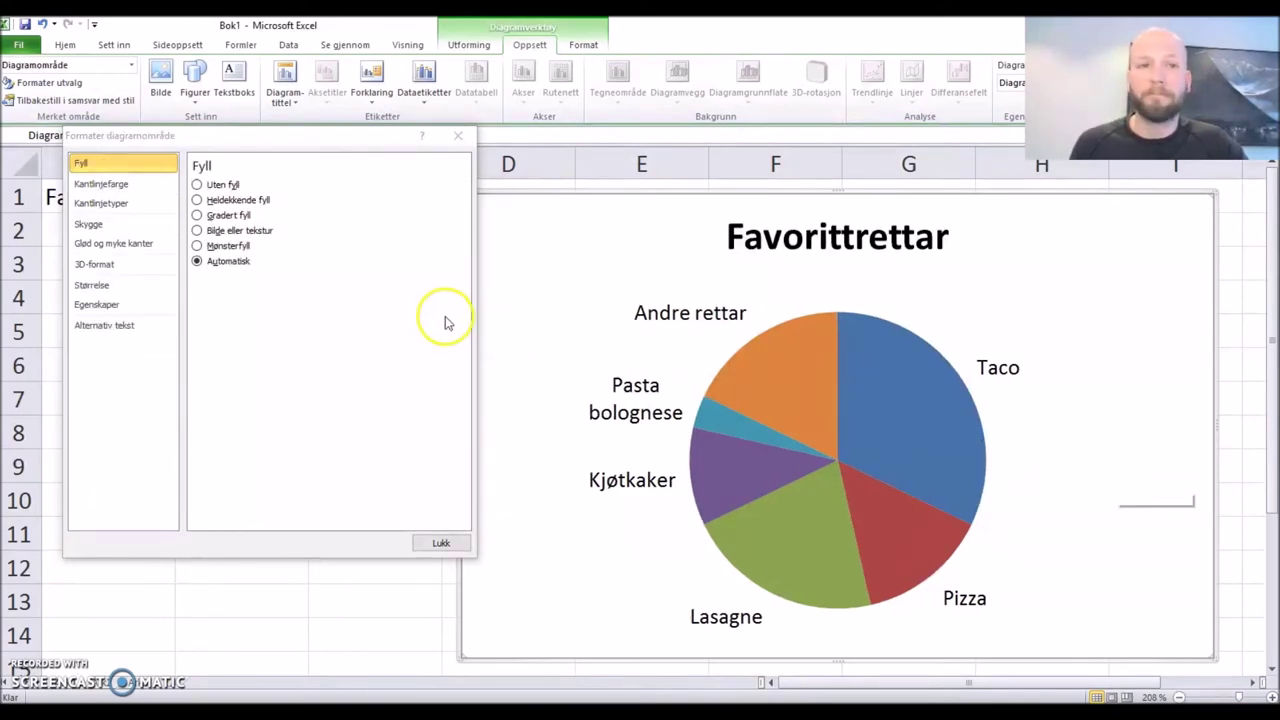
click(908, 402)
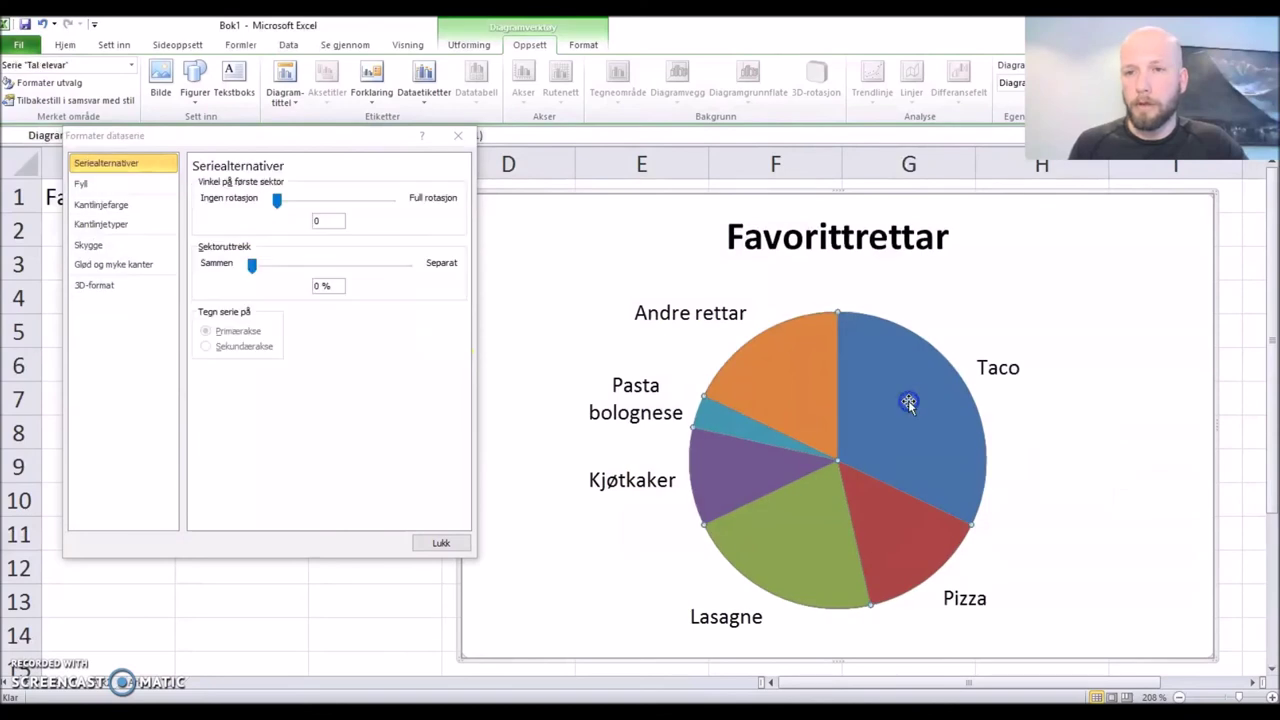
click(996, 369)
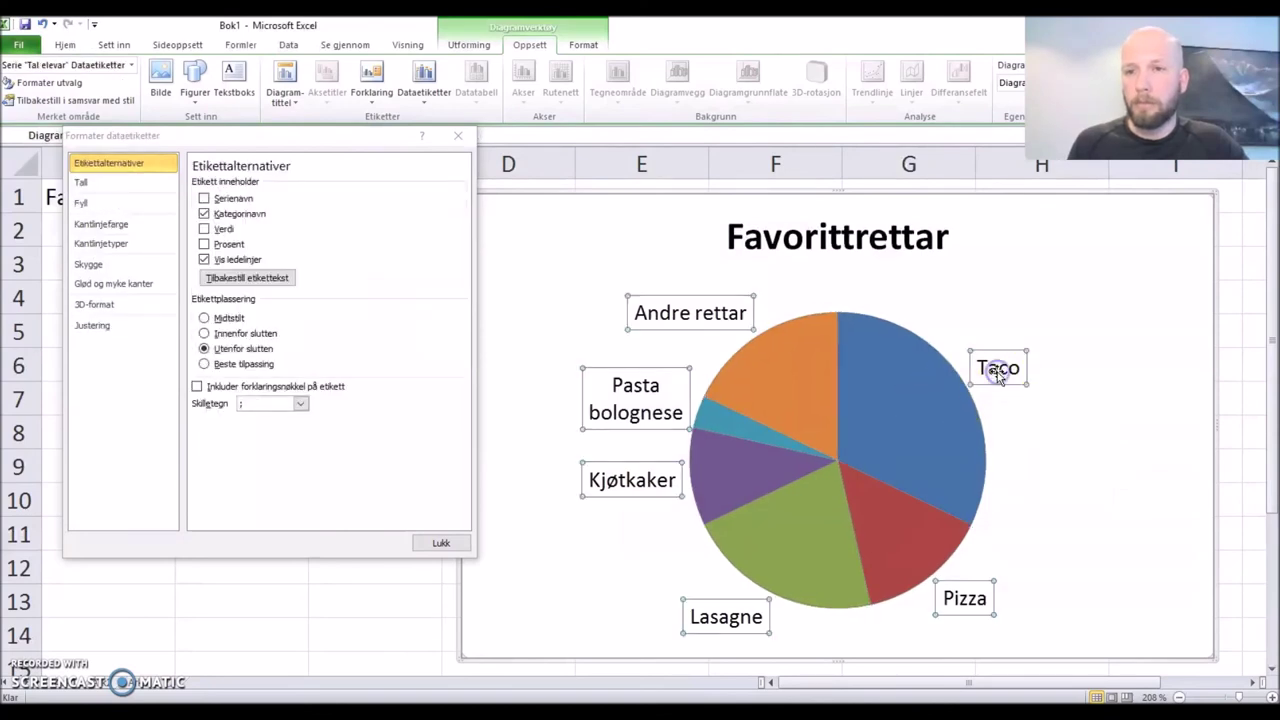
right_click(998, 371)
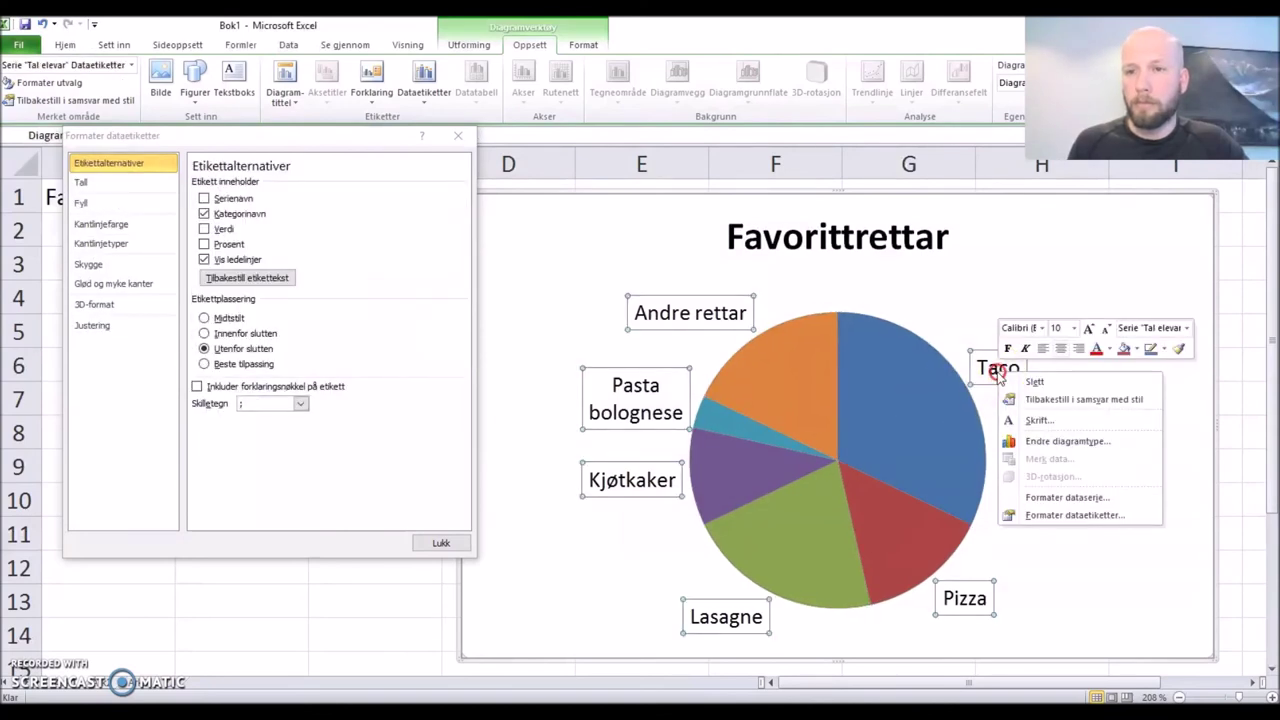
click(1062, 516)
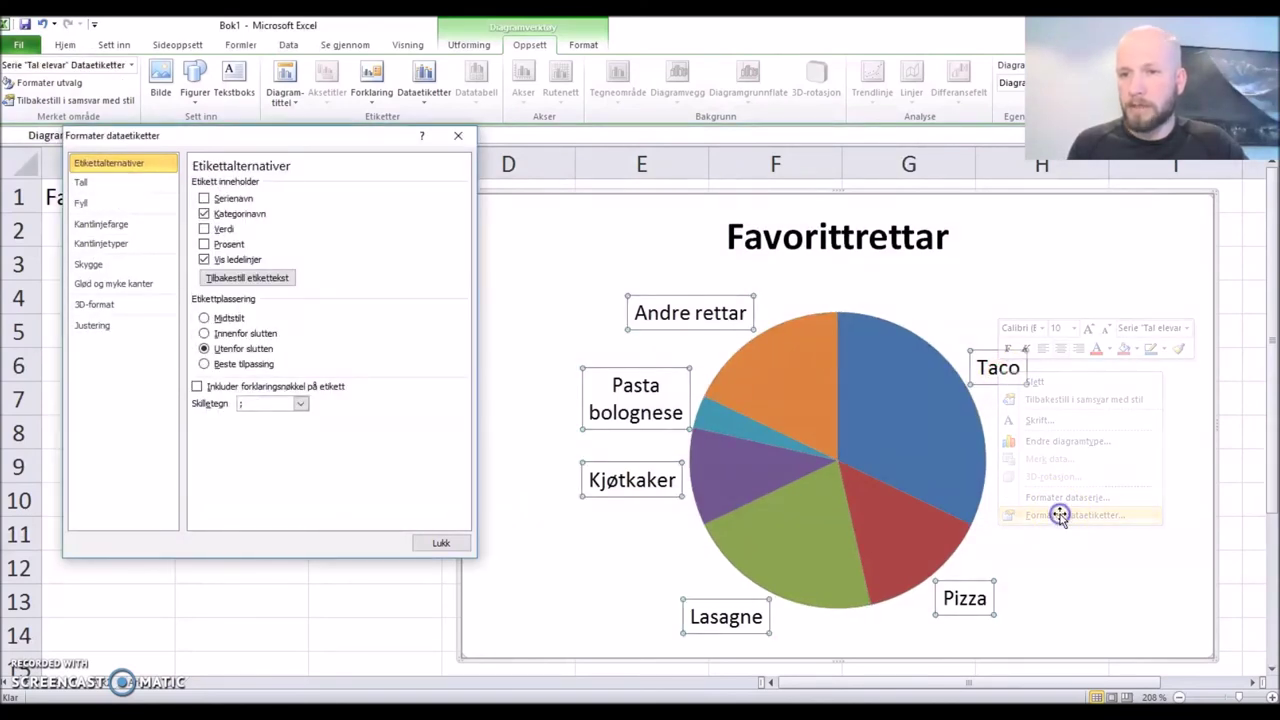
click(204, 198)
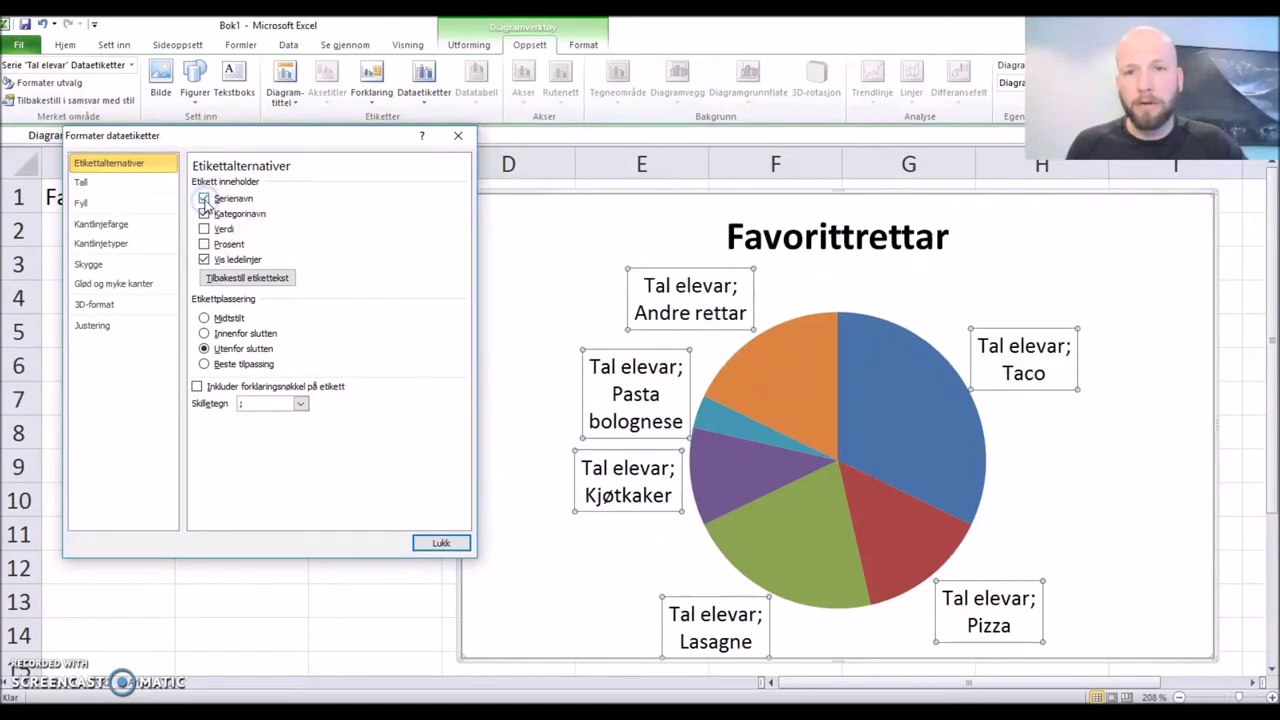
- Swap Serienavn for Verdi and Prosent, positioned Innenfor slutten, e.g. 'Taco; 9; 32 %'
mouse_move(250, 140)
mouse_down()
mouse_move(247, 446)
mouse_move(285, 166)
mouse_up()
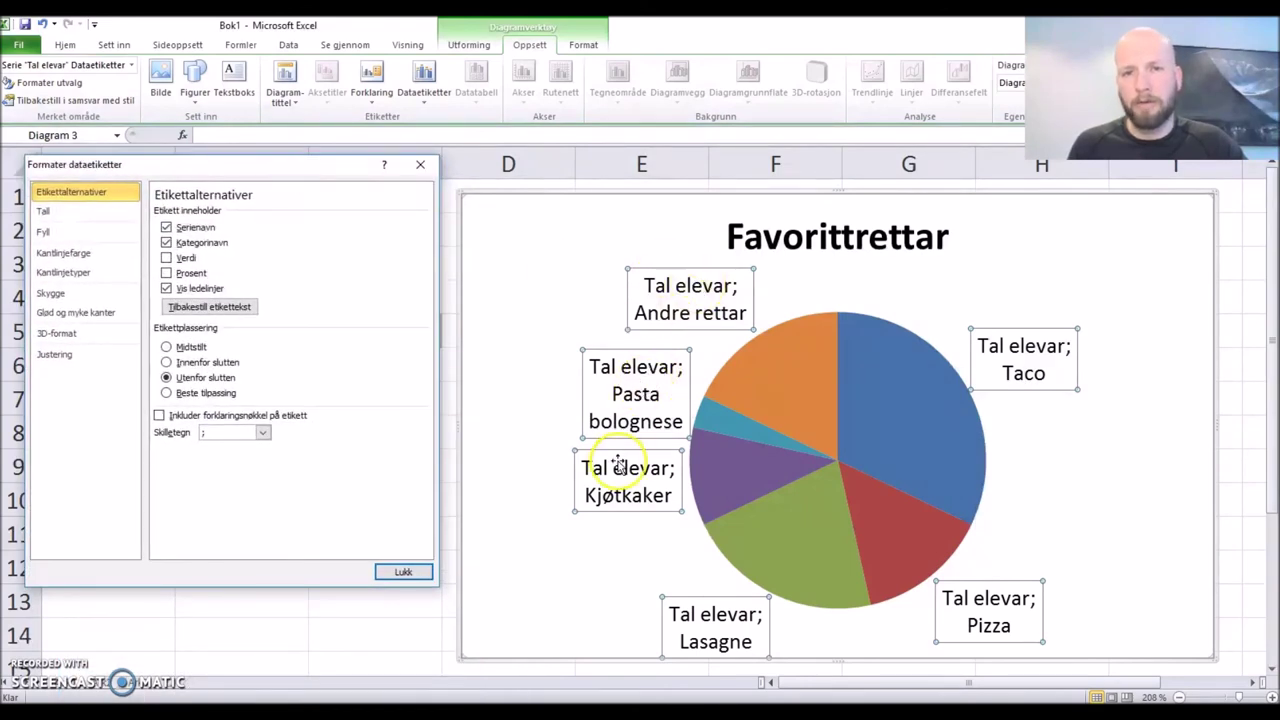
click(167, 227)
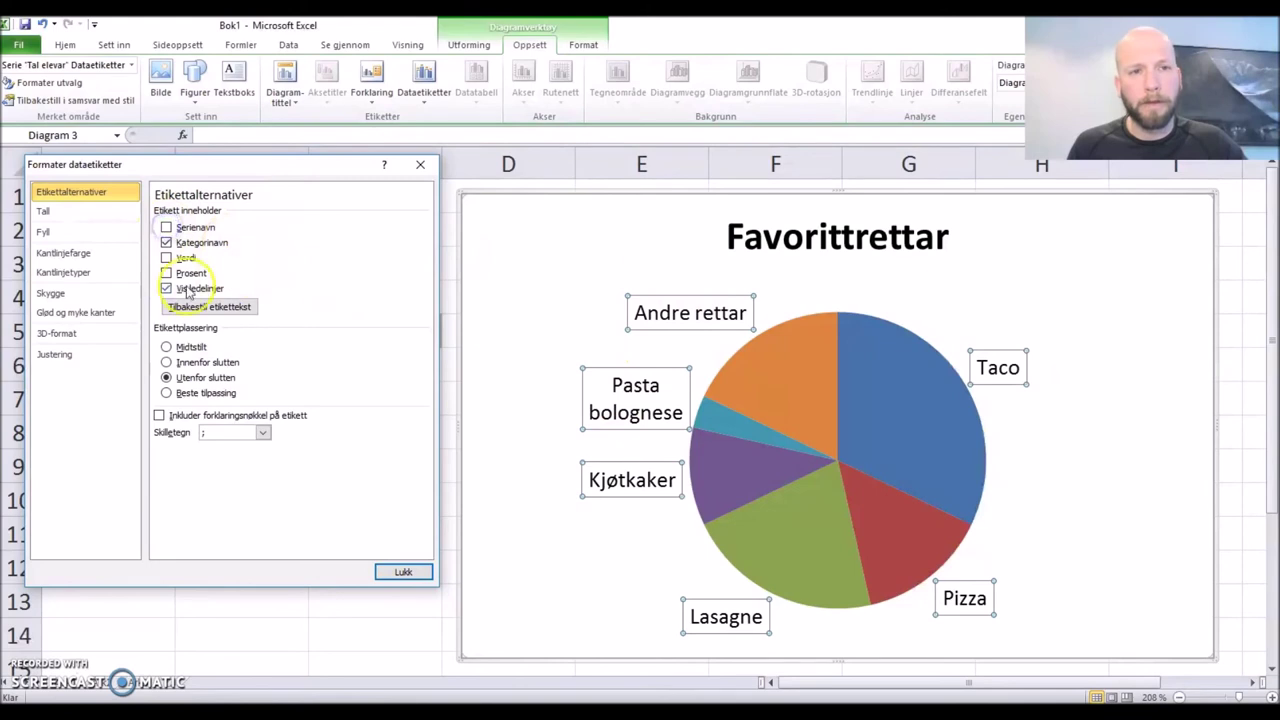
click(166, 258)
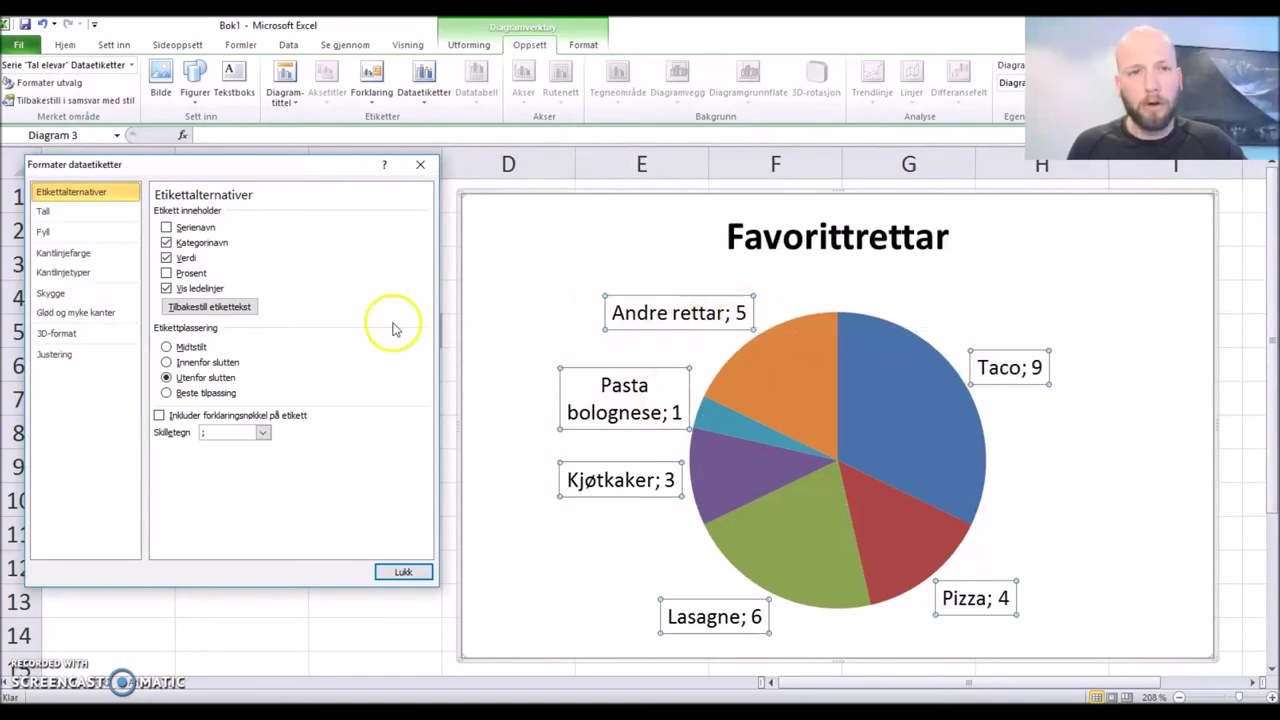
click(191, 273)
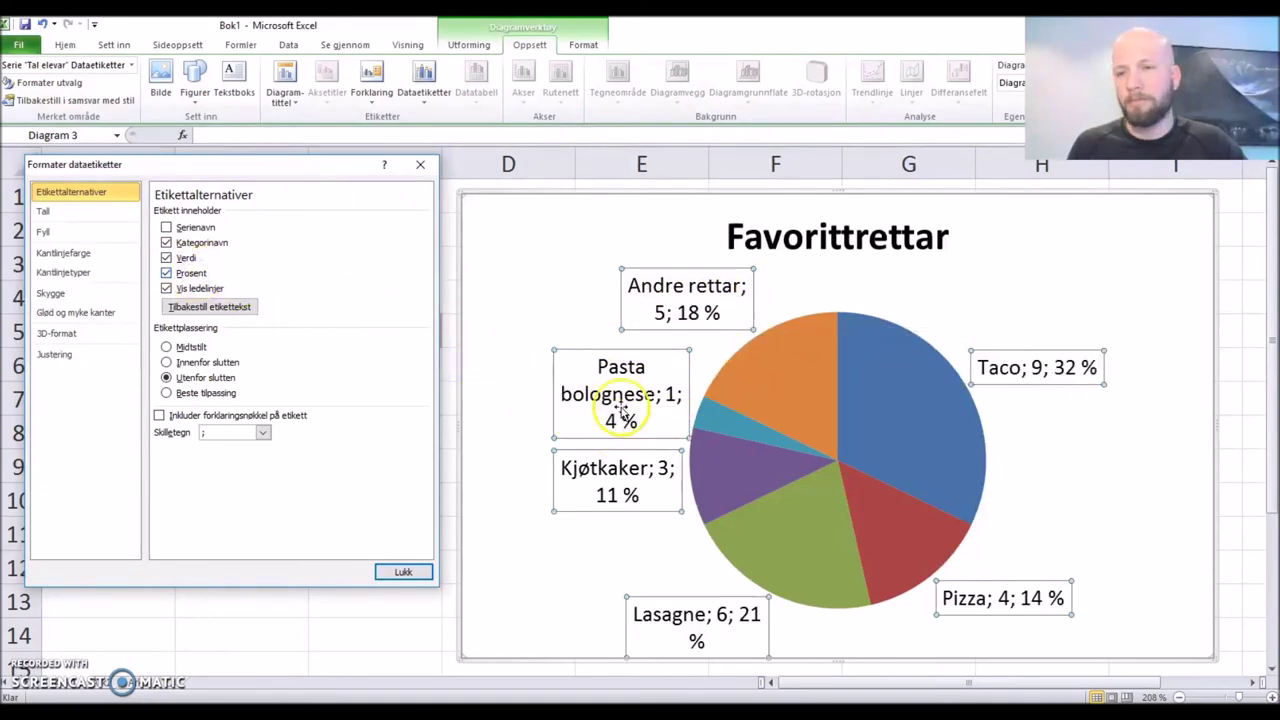
click(210, 362)
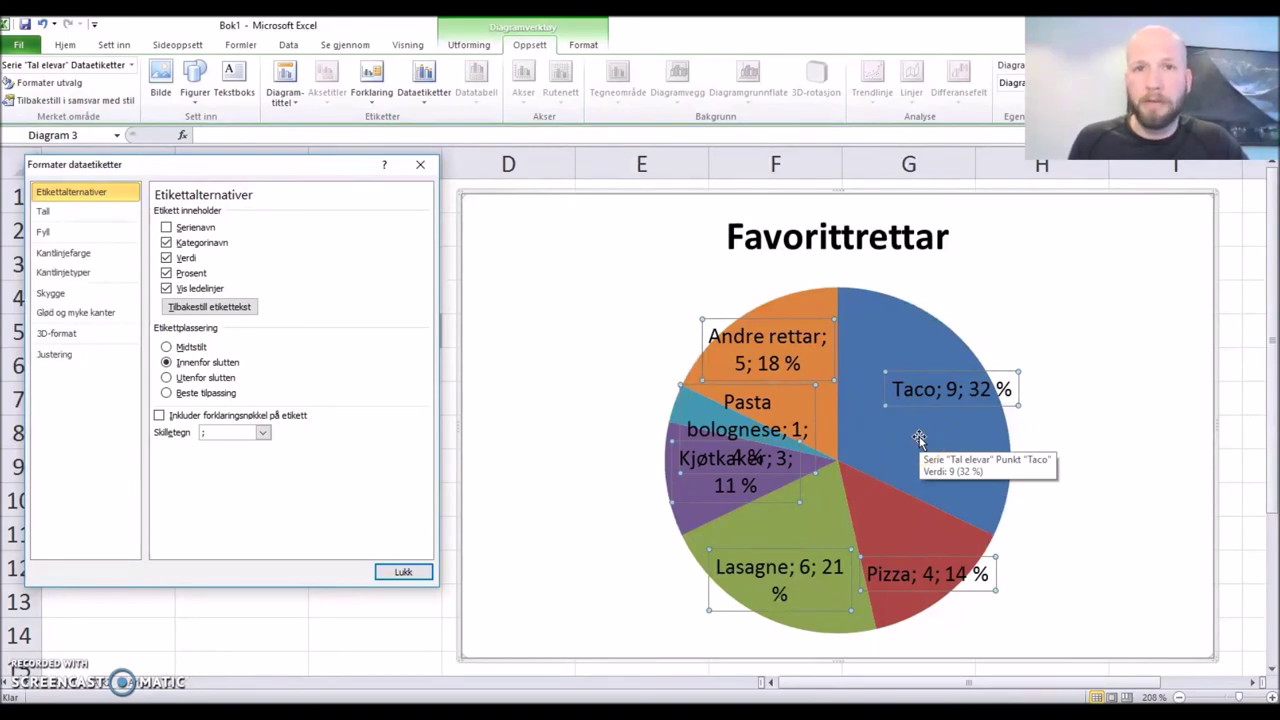
- Uncheck Prosent and Verdi and set label position to Utenfor slutten after trying Beste tilpassing
click(167, 273)
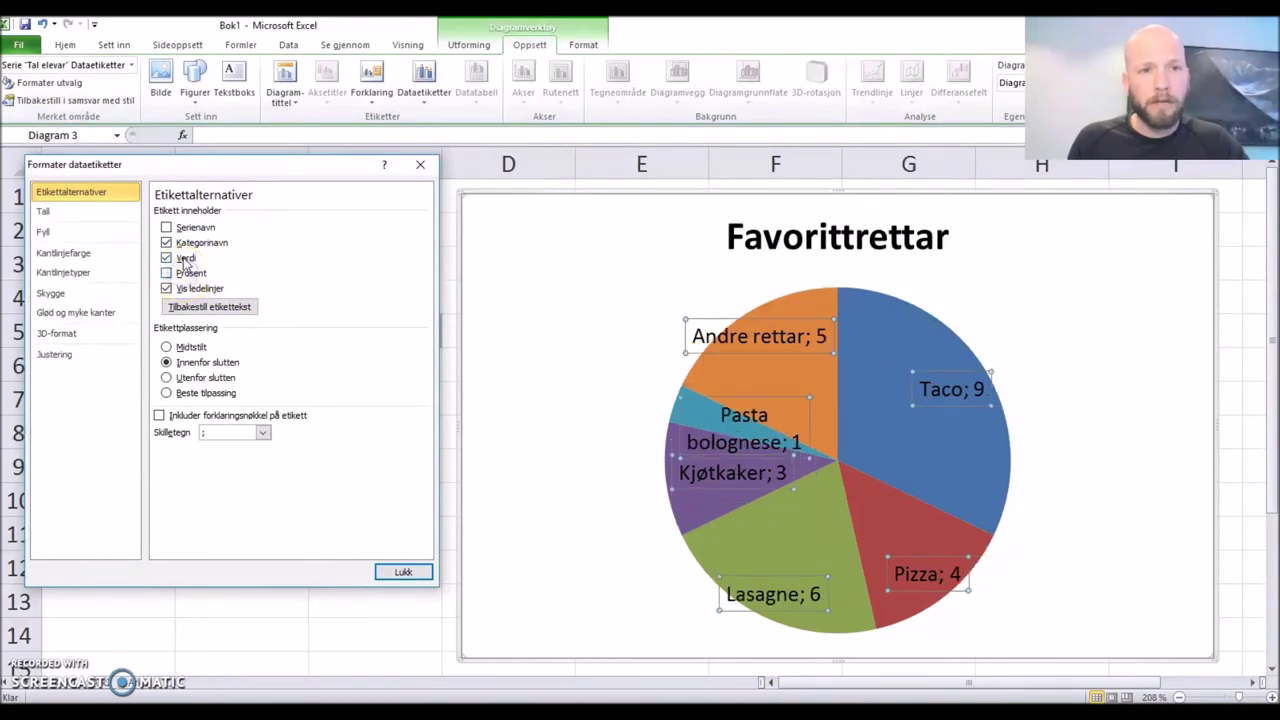
click(167, 258)
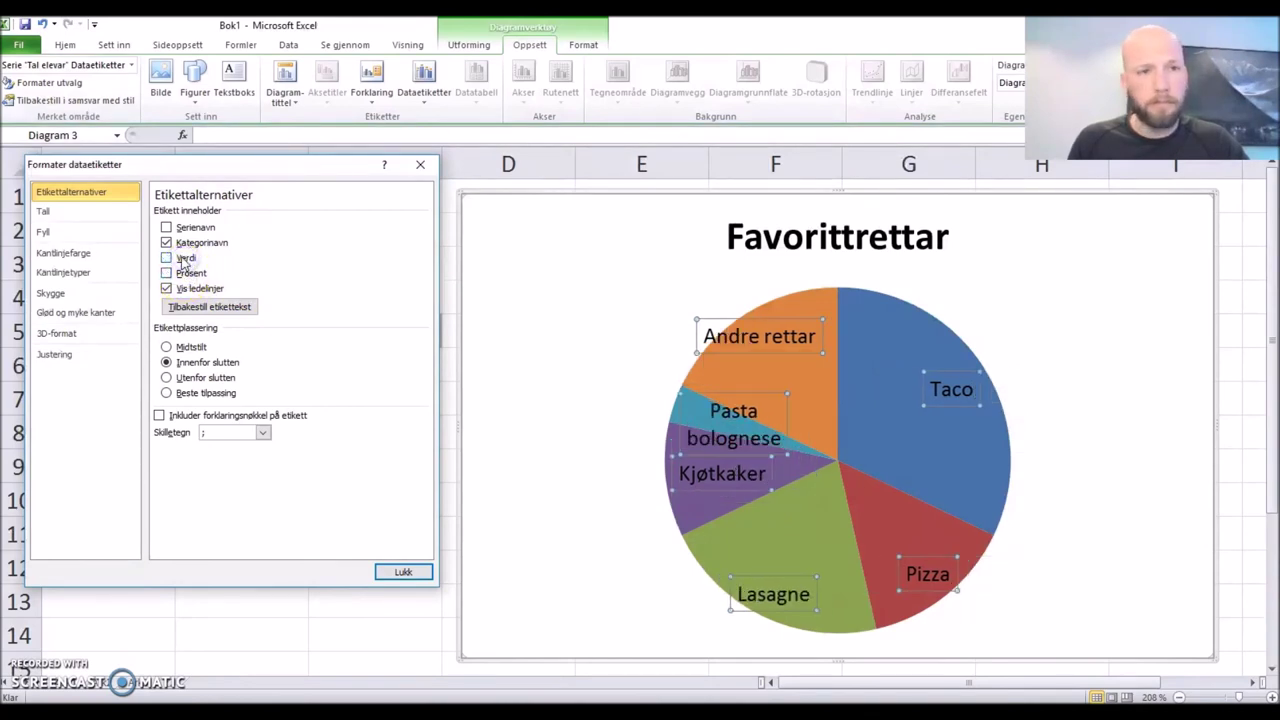
click(168, 378)
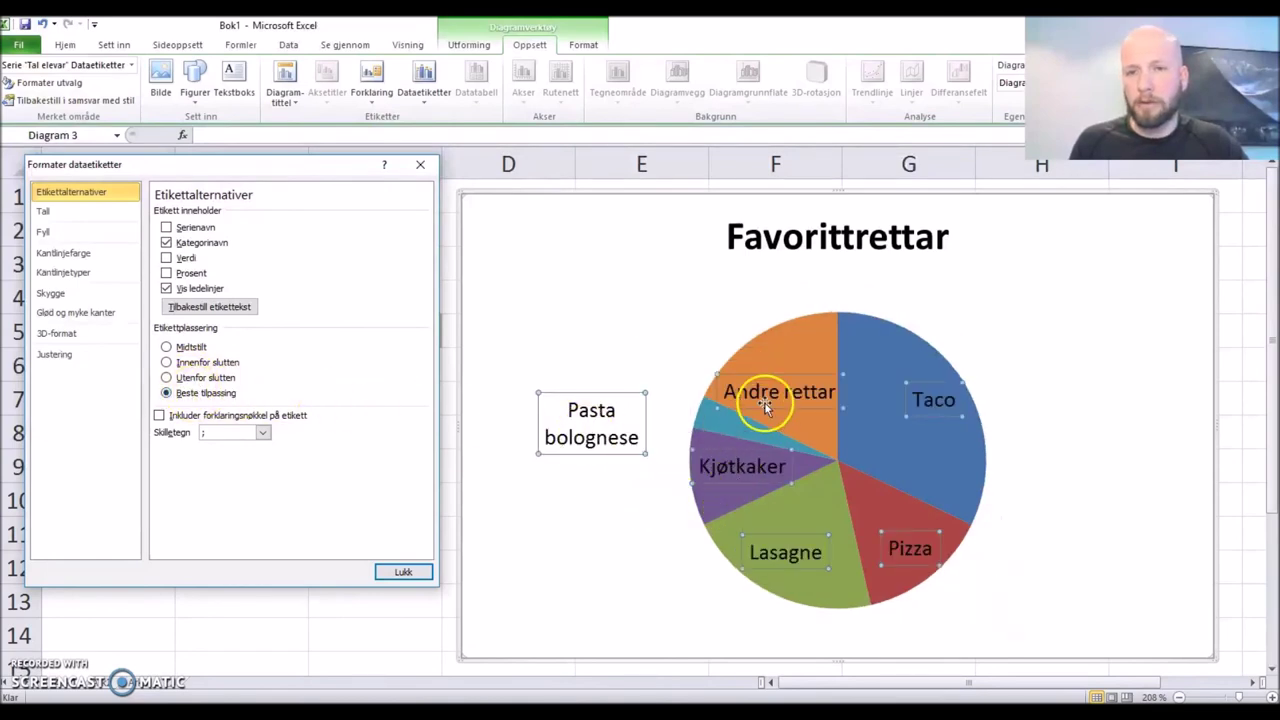
mouse_move(690, 408)
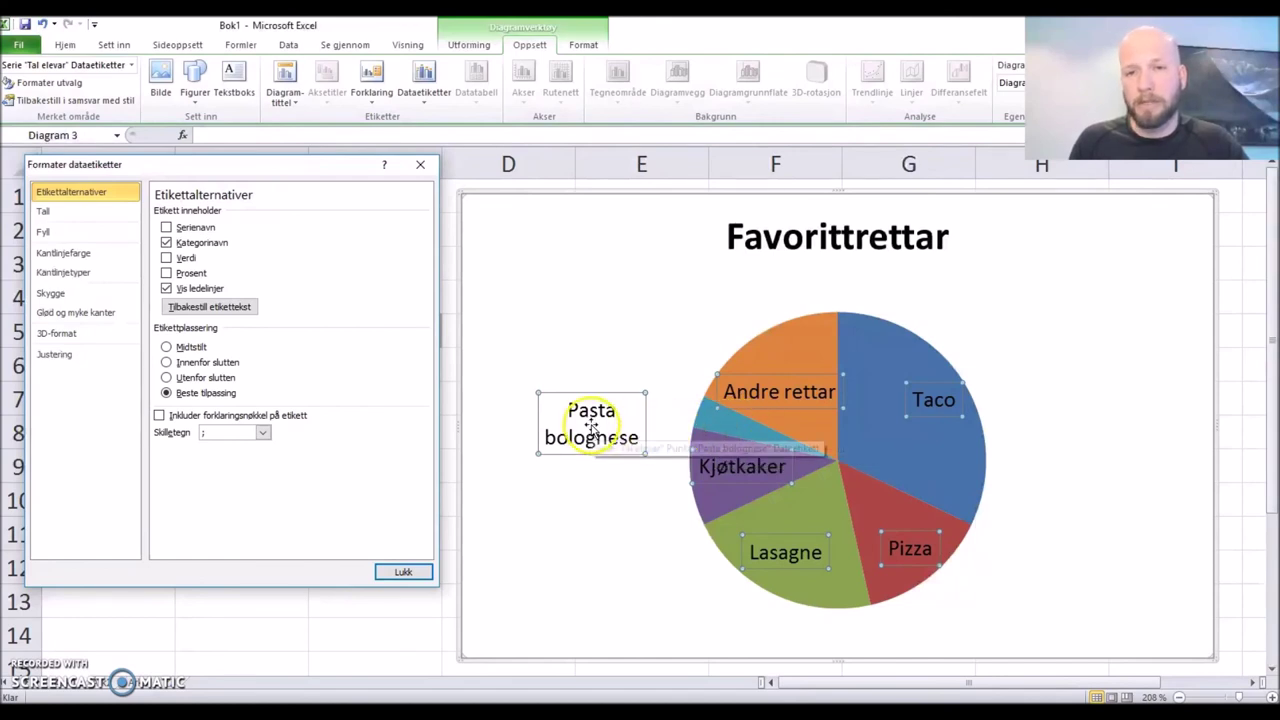
click(215, 379)
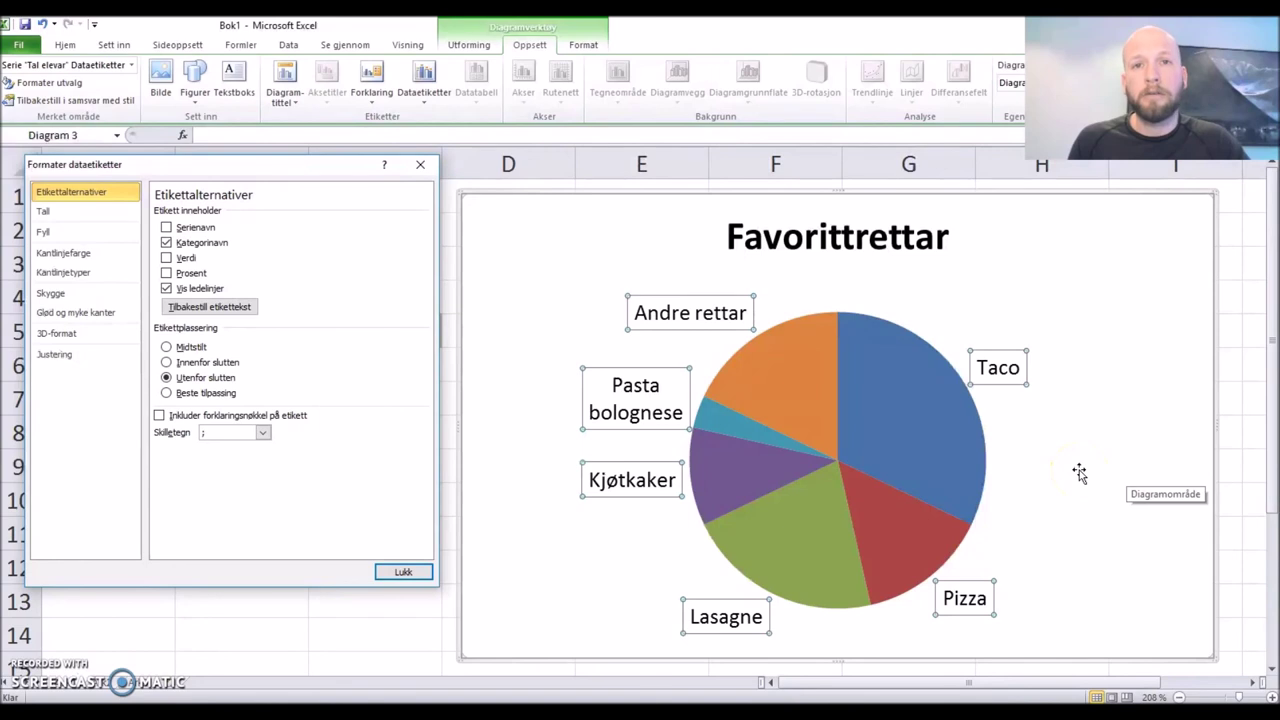
- Deselect the data labels to view the finished Favorittrettar pie without a legend
click(1079, 473)
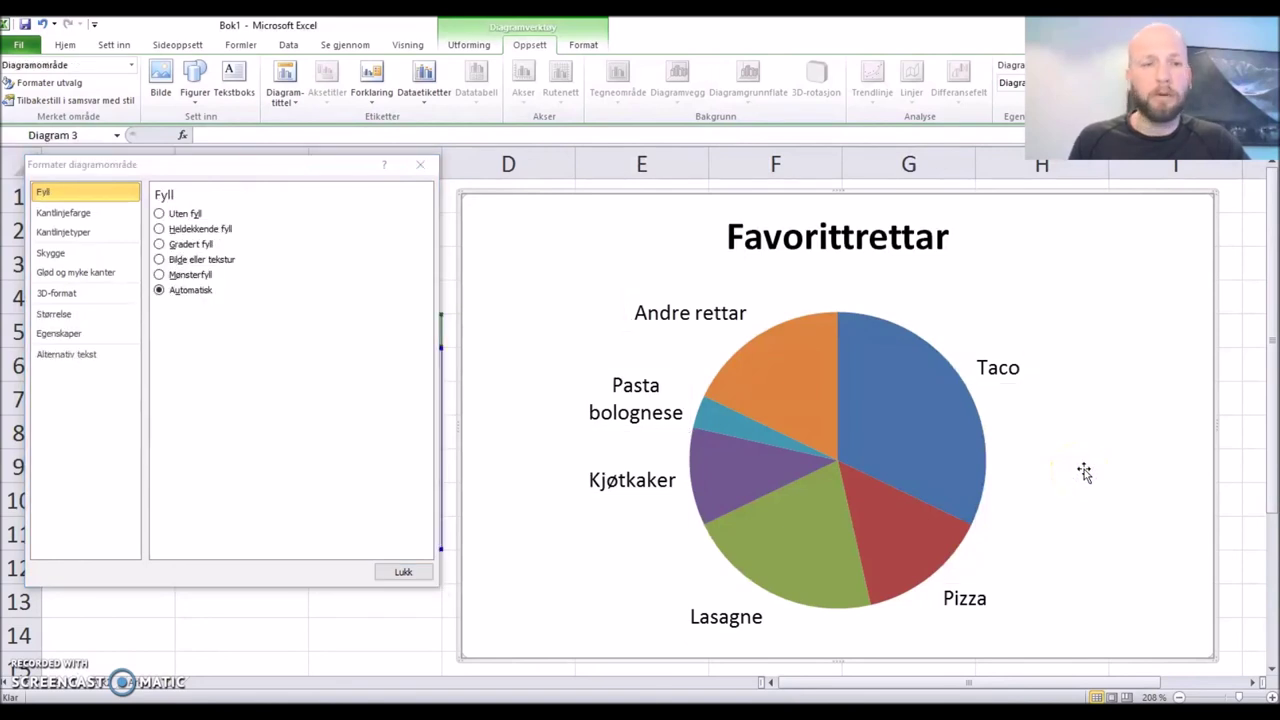